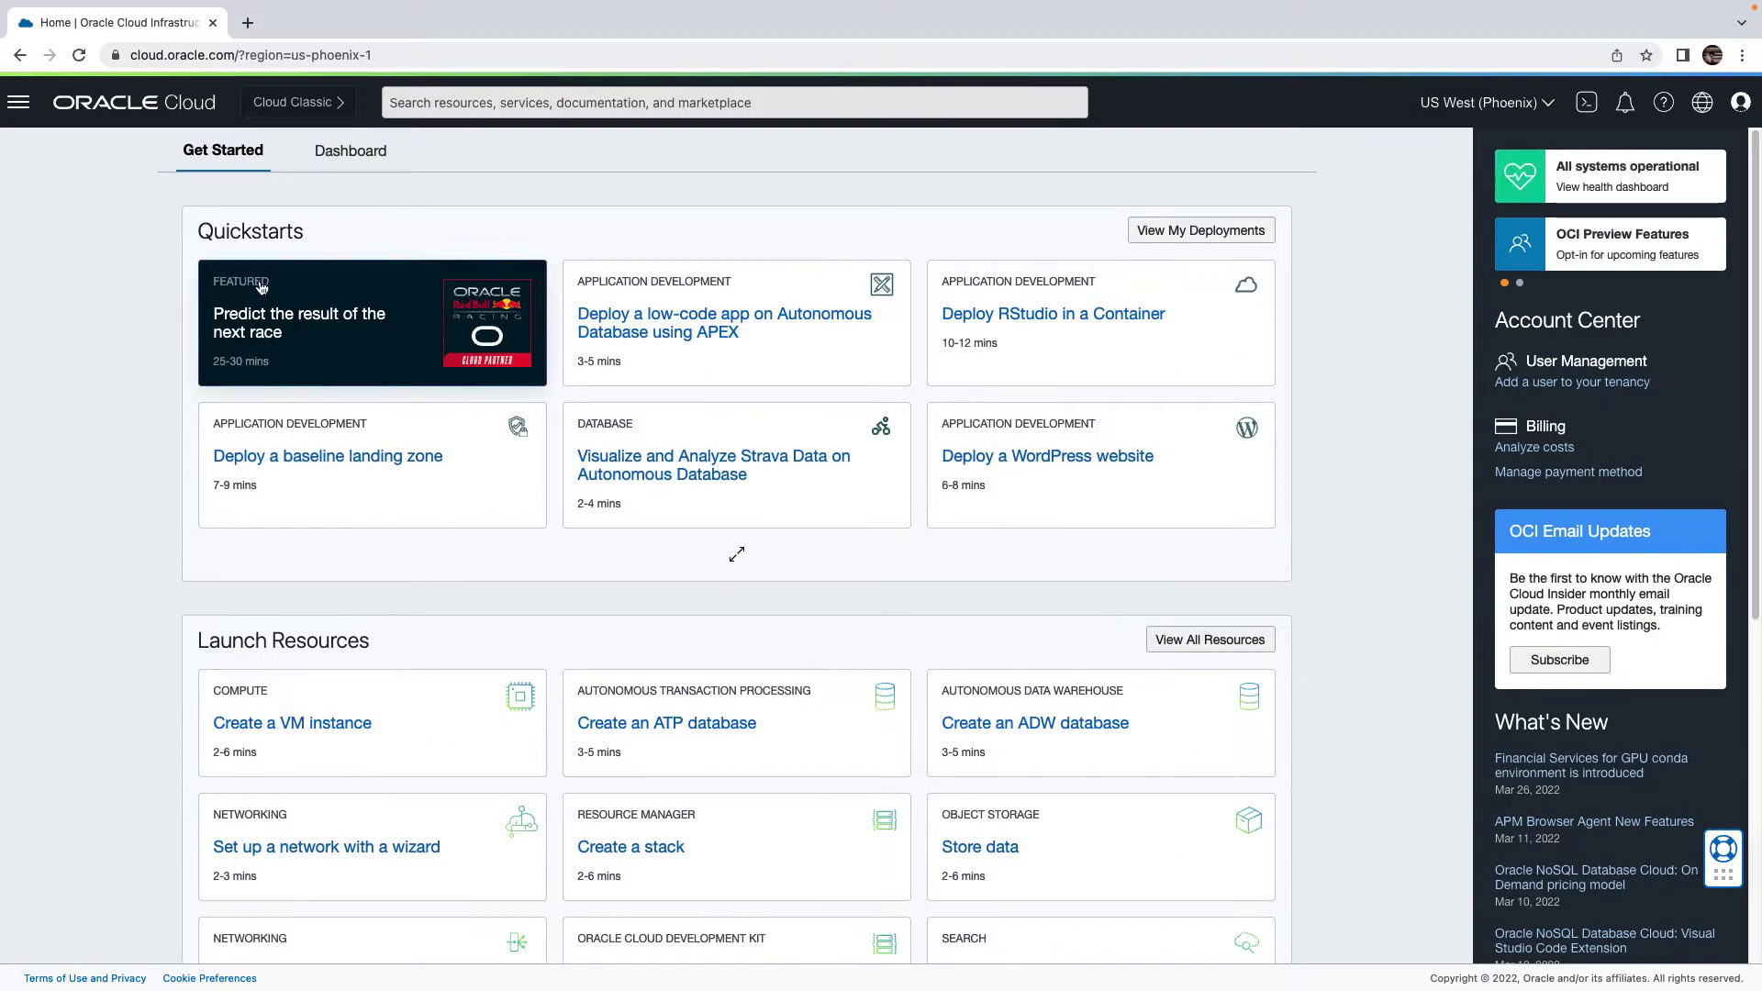
Navigate to Storage > File Systems for the vmware compartment
left_click(17, 103)
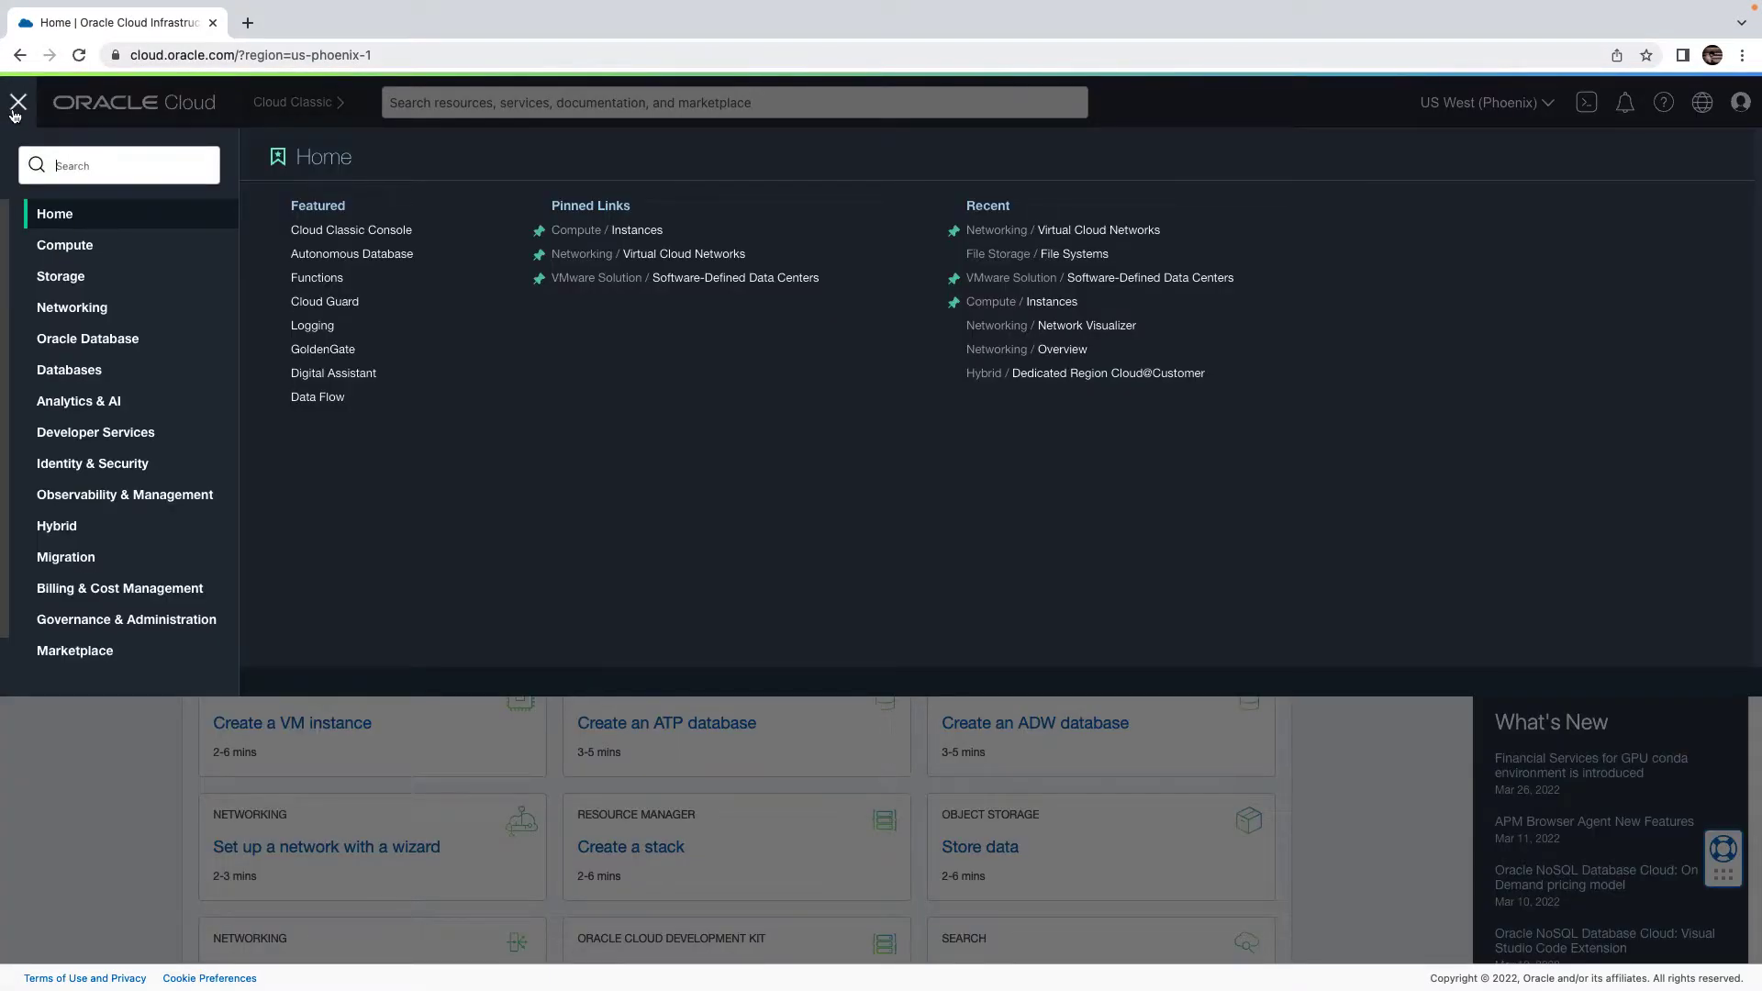
left_click(46, 279)
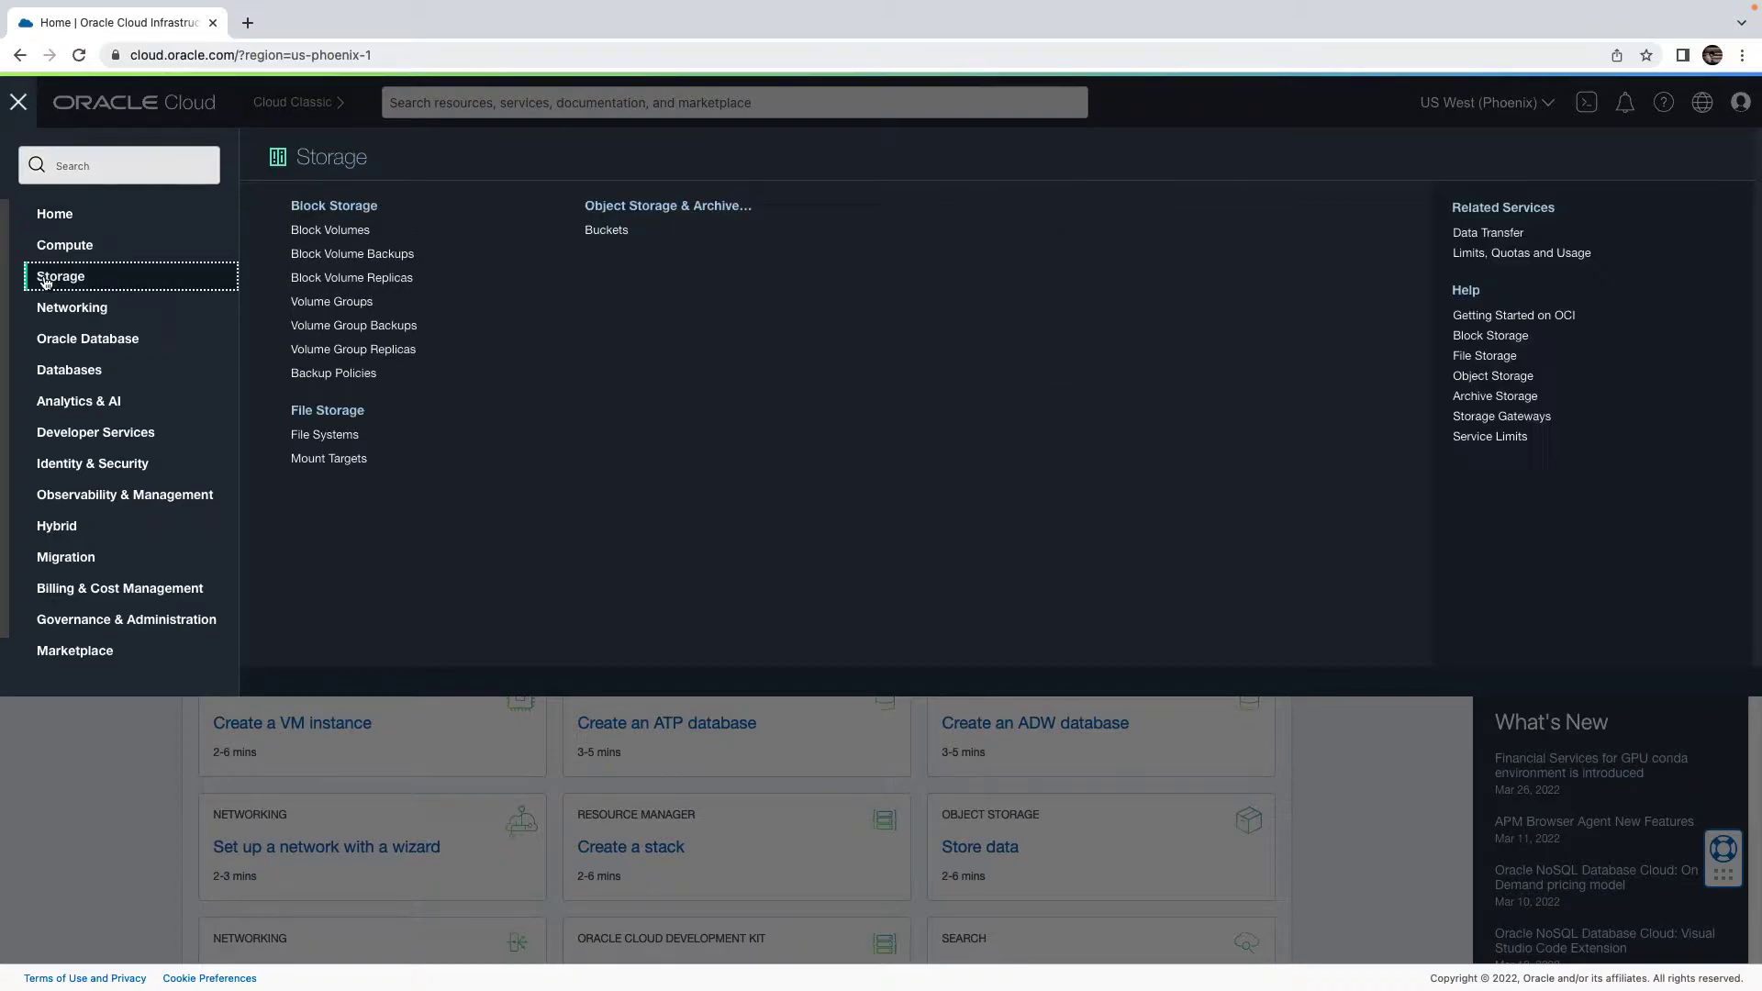
left_click(334, 412)
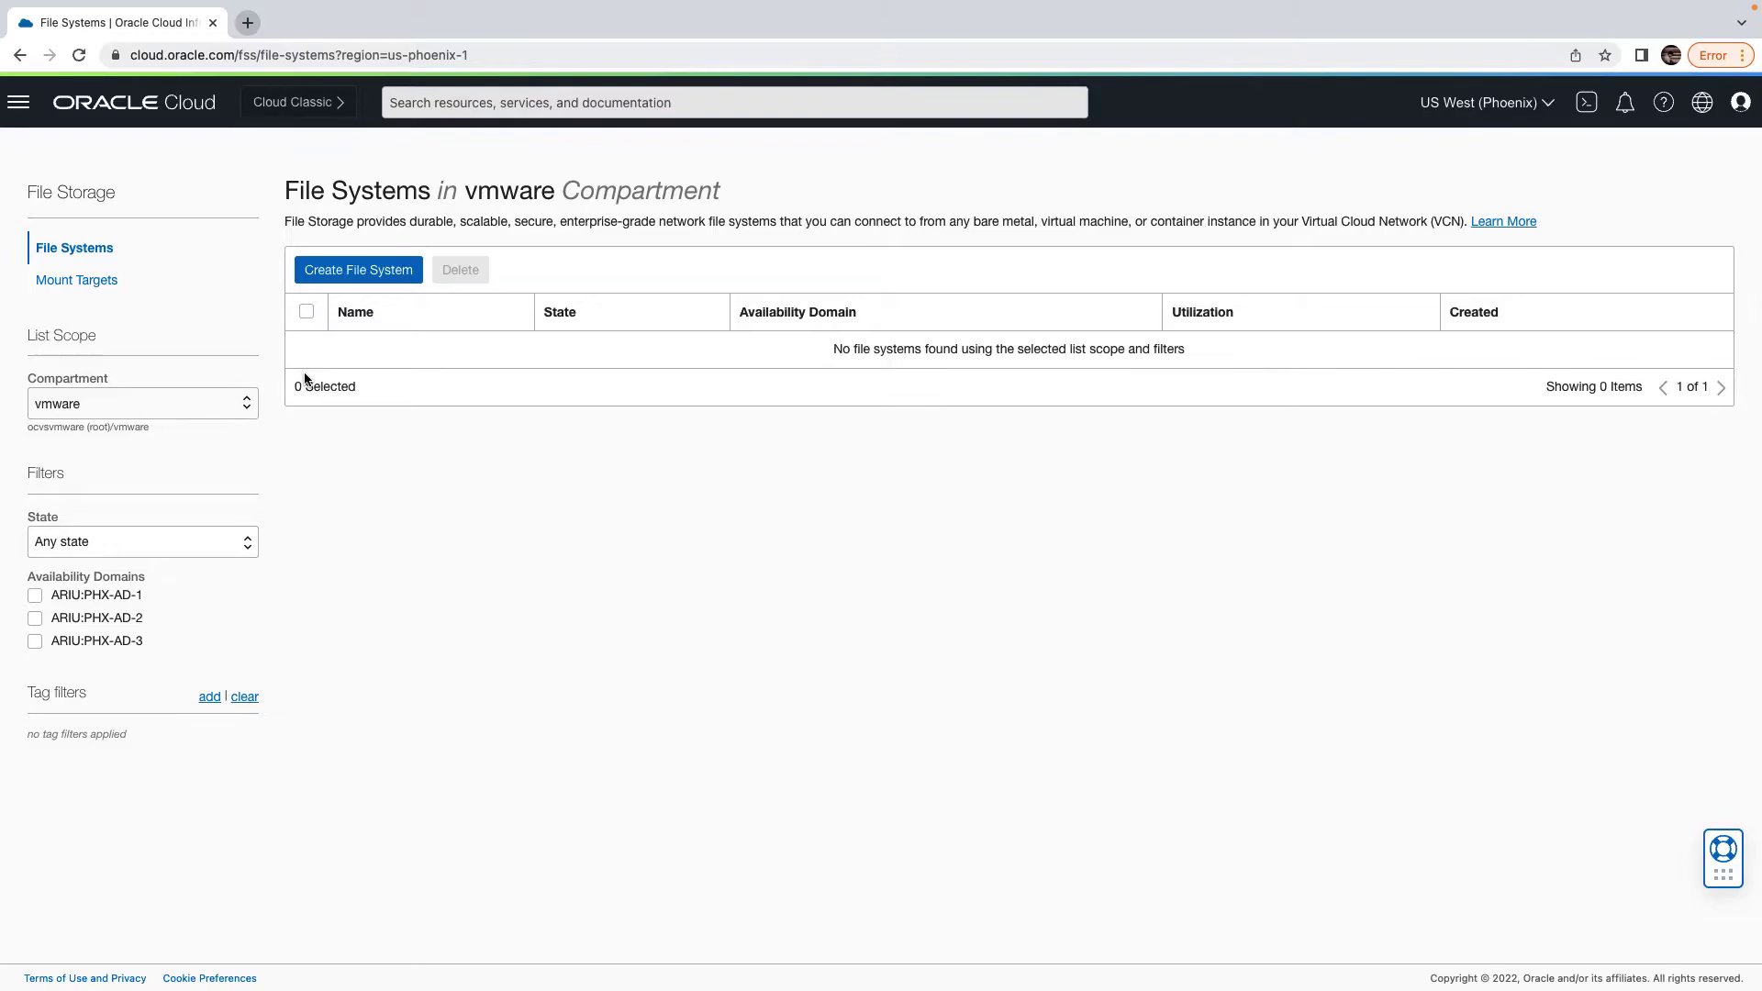
Start a new file system and rename it FileSystem-OCVS
left_click(358, 270)
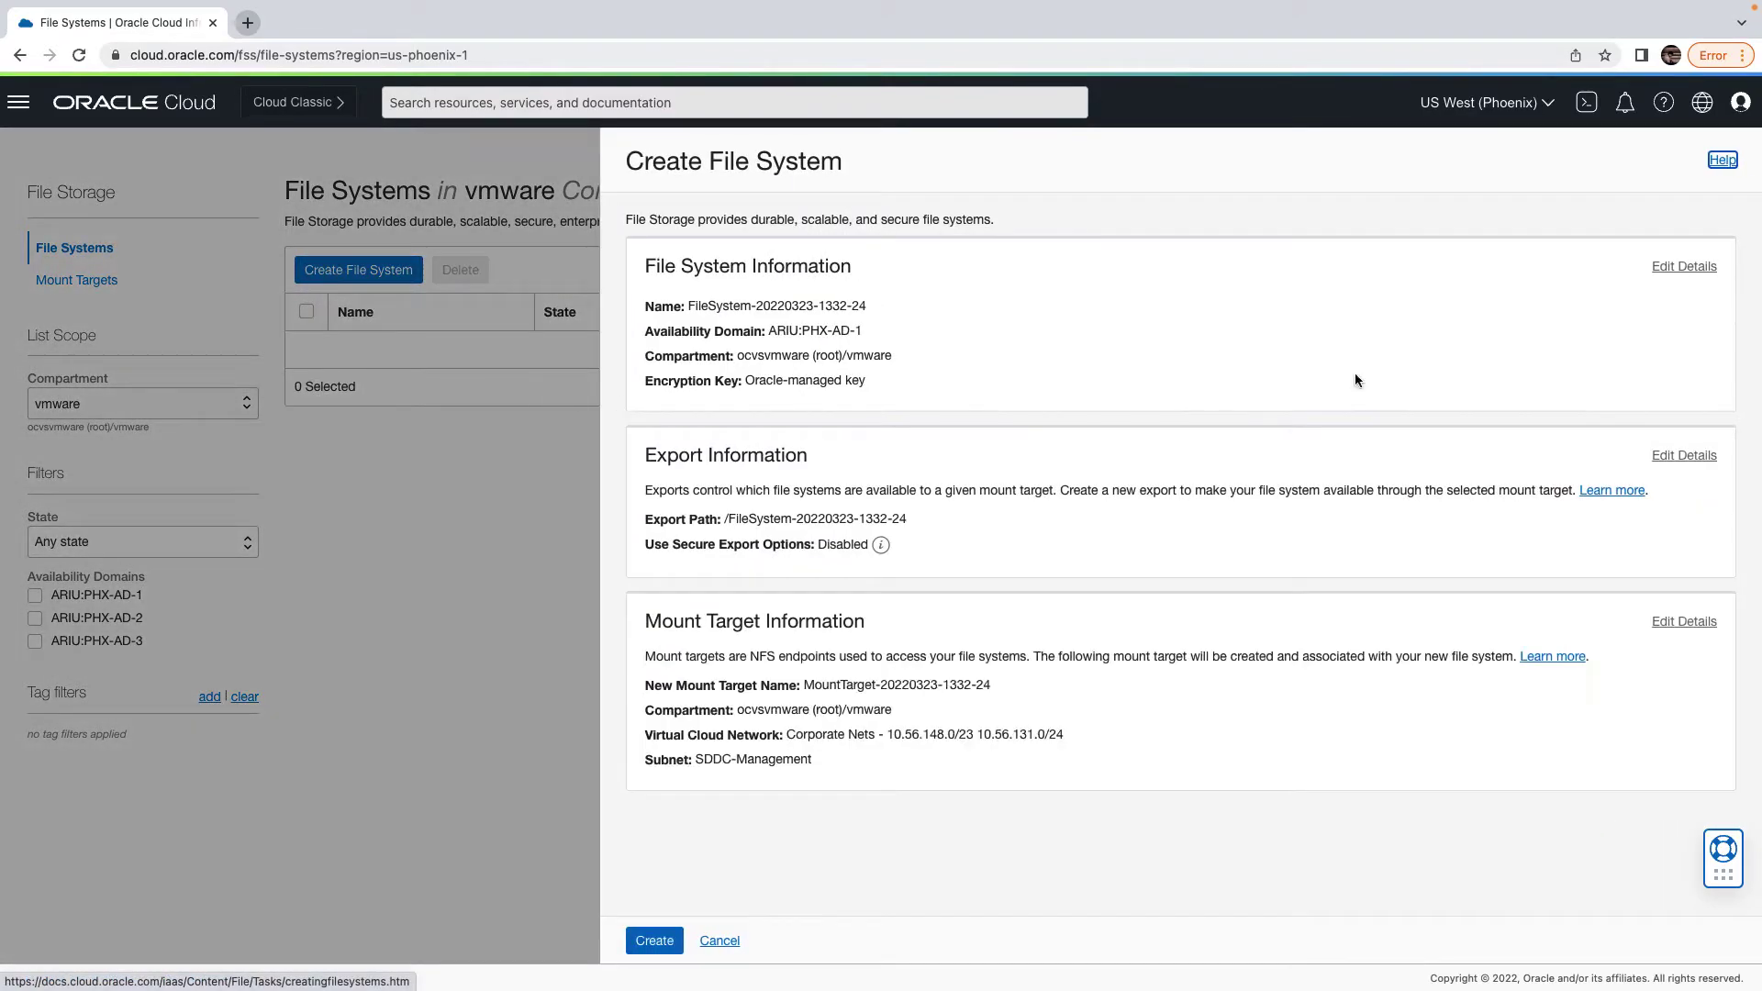
left_click(1684, 266)
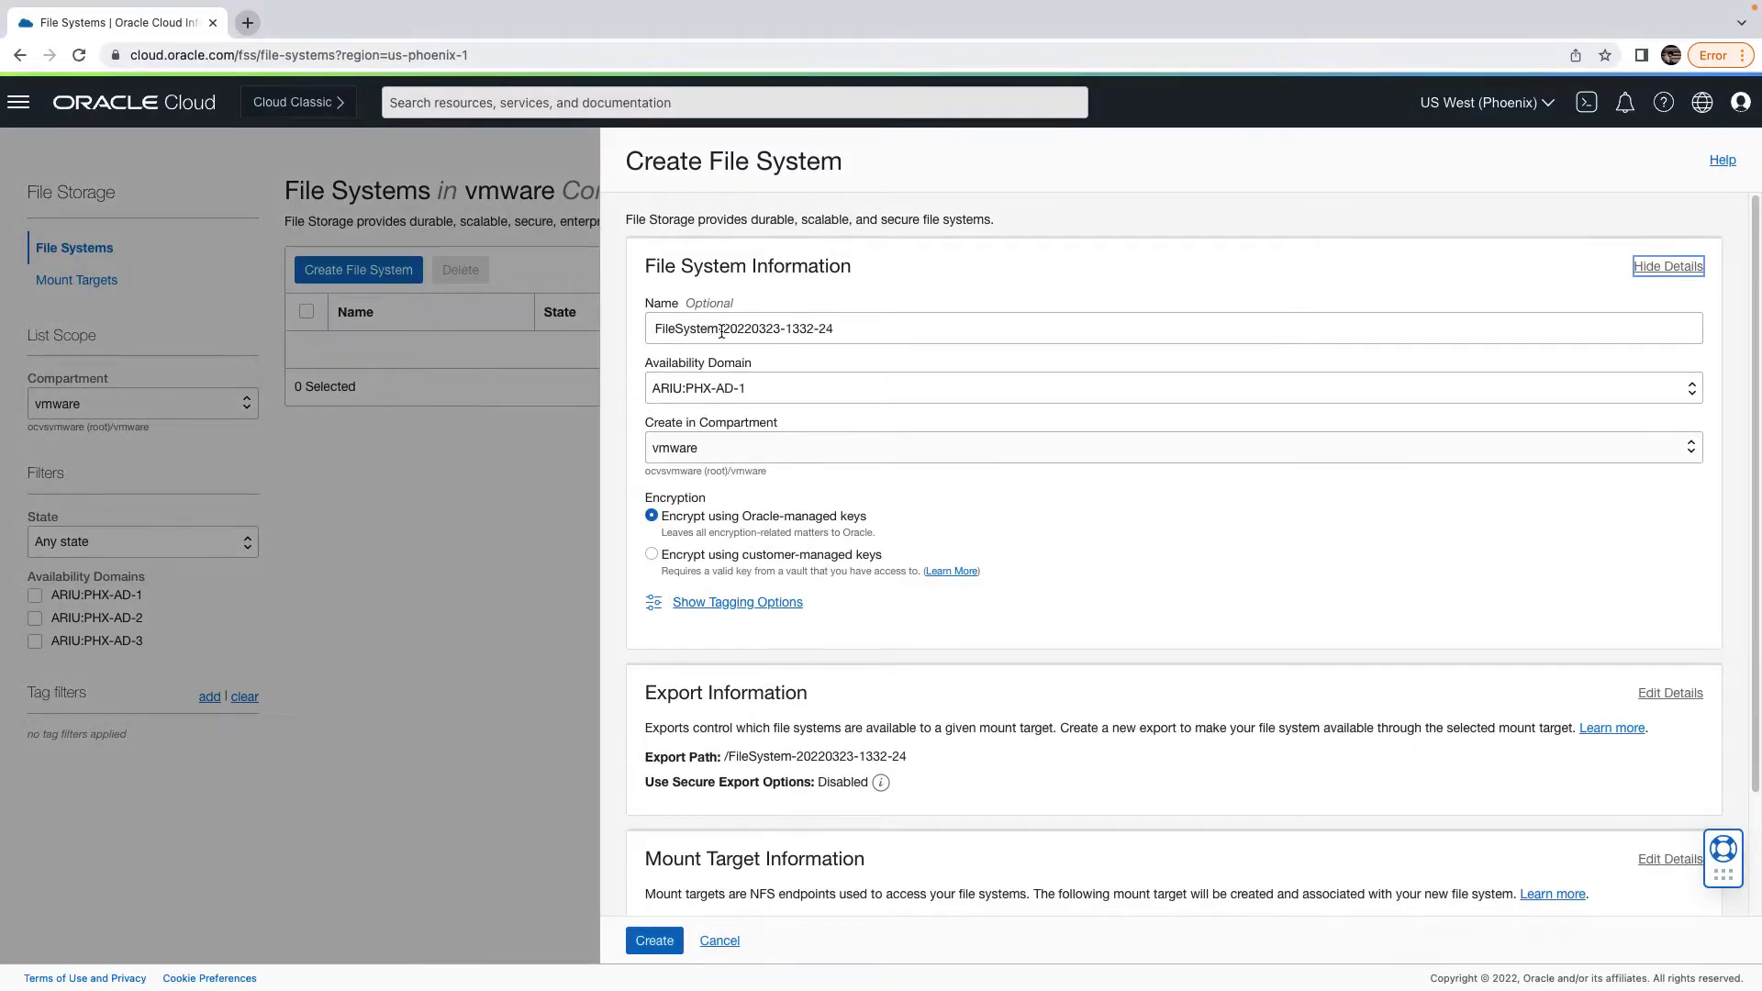
left_click_drag(723, 328, 881, 328)
type("OCVS")
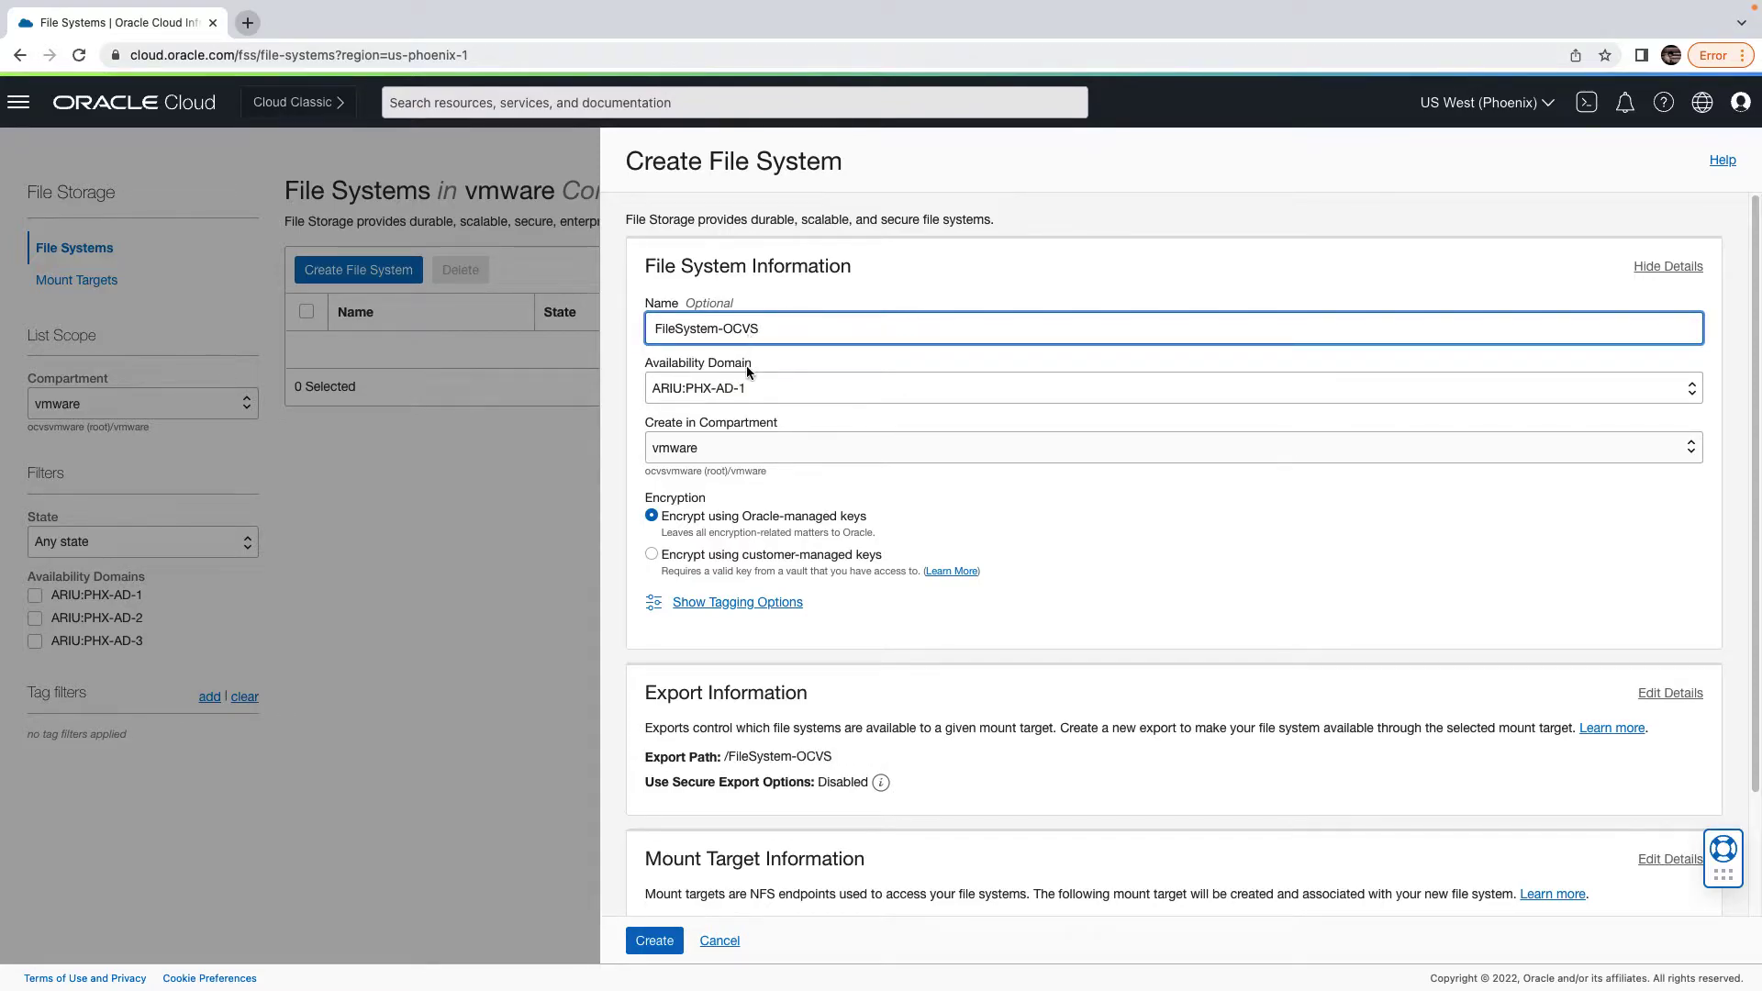
scroll(1015, 555, "down", 3)
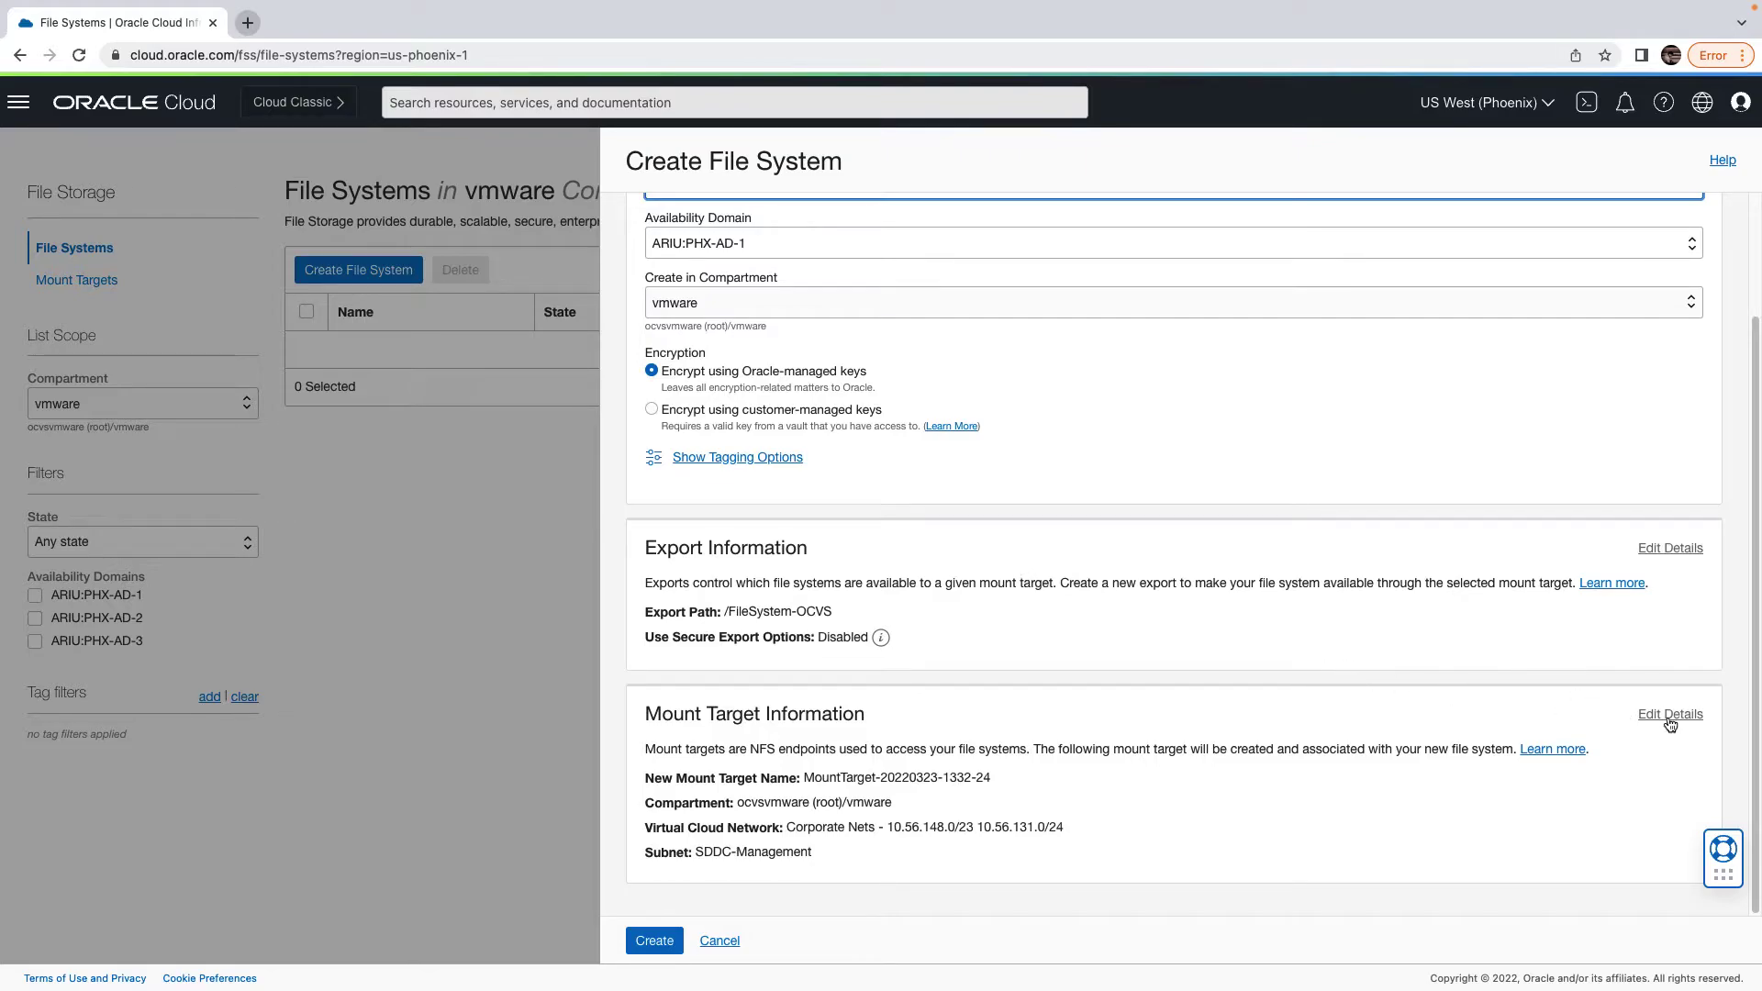
Change the file system's export path from /FileSystem-OCVS to /DS-Dev
left_click(1663, 550)
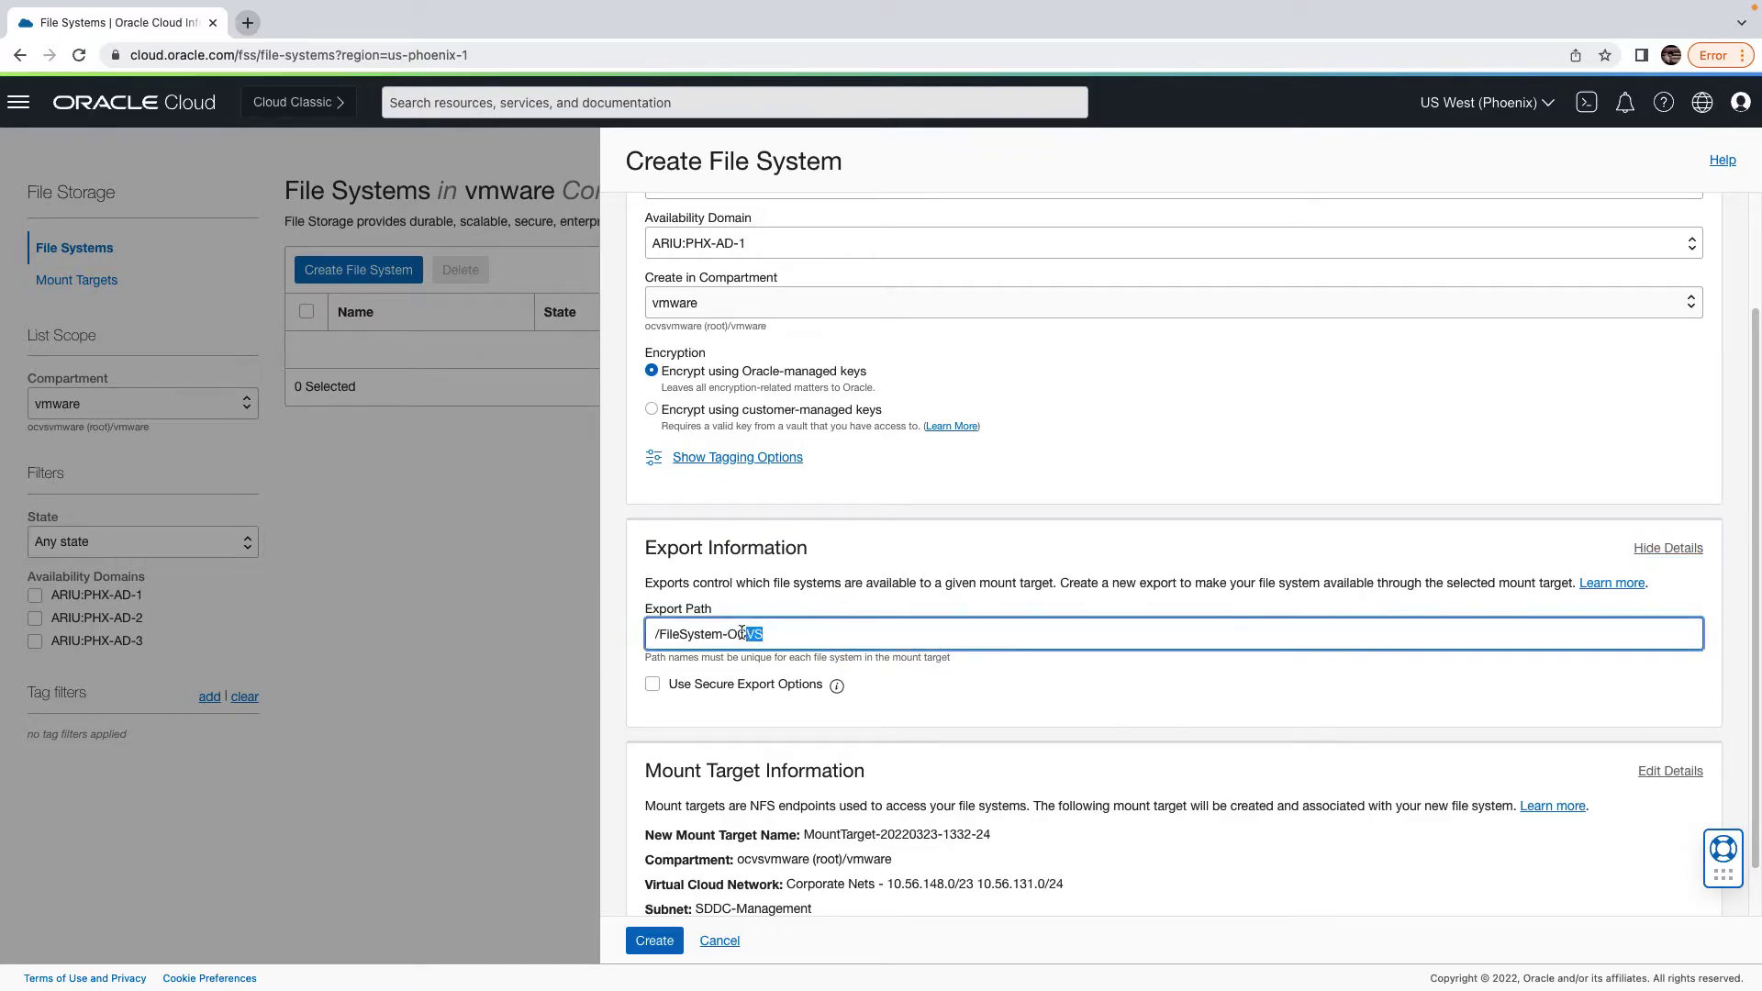
left_click_drag(763, 635, 661, 633)
type("DS")
type("-Dec")
scroll(1006, 697, "down", 2)
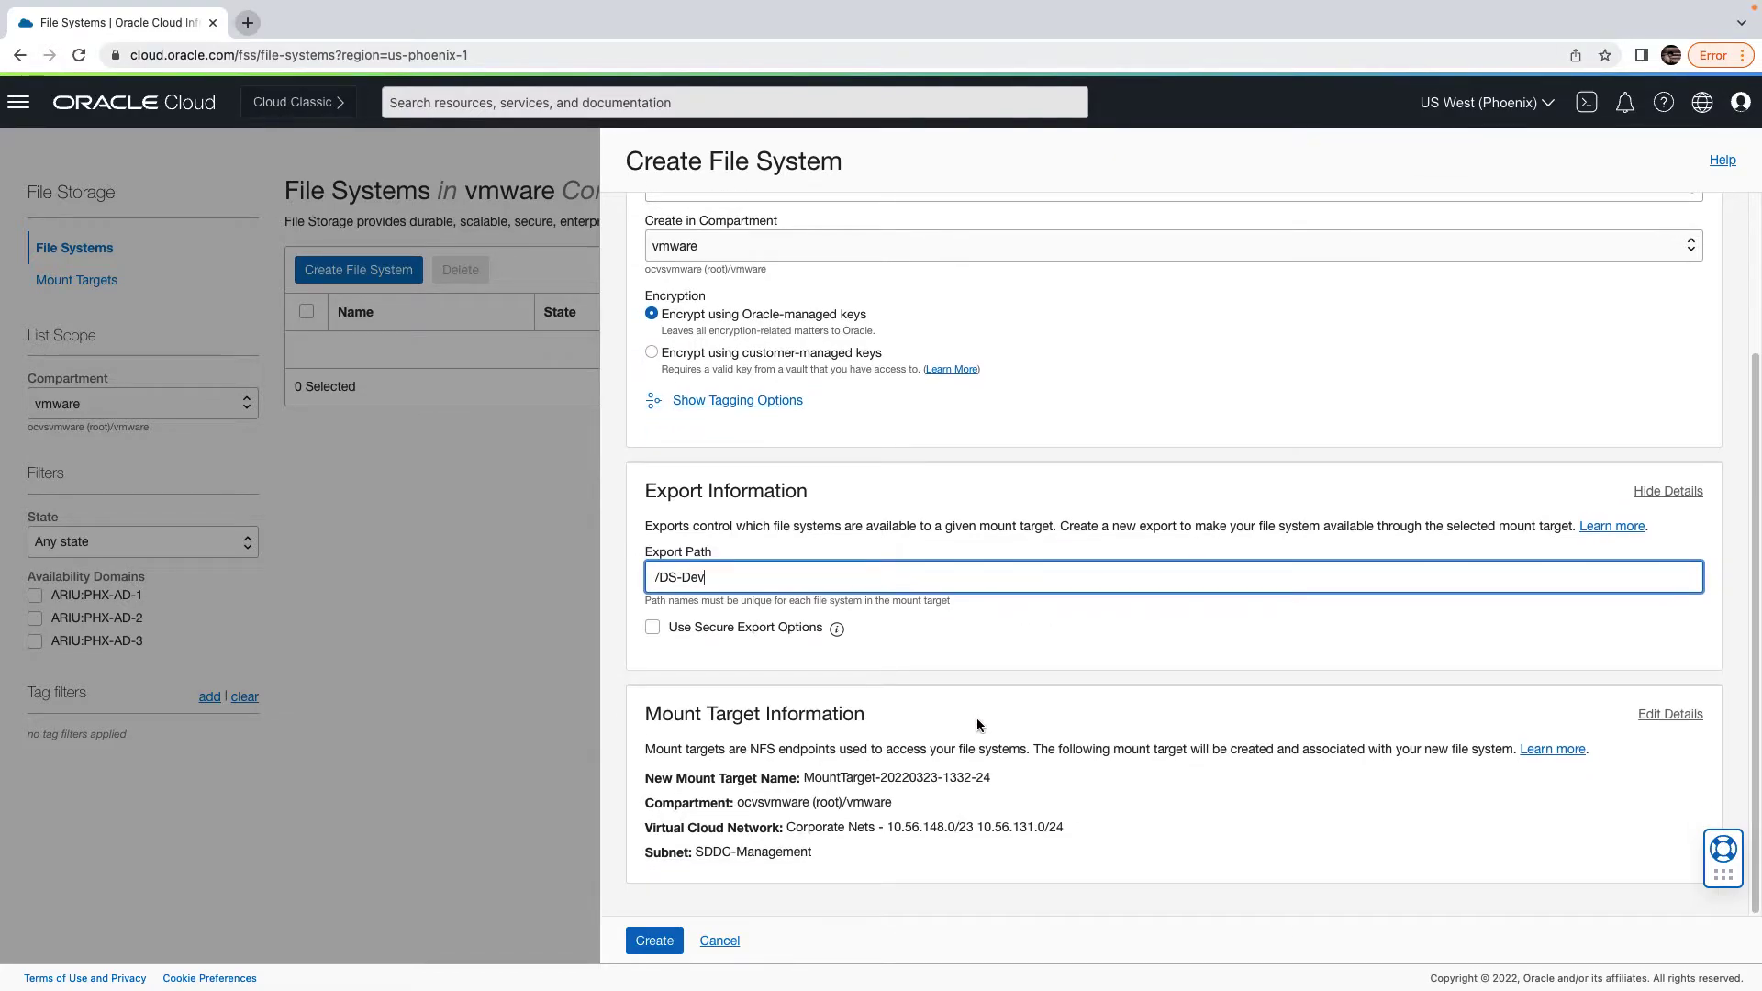
Rename the new mount target to MountTarget-OCVS
left_click(1668, 715)
left_click_drag(732, 850, 927, 852)
type("OCVS")
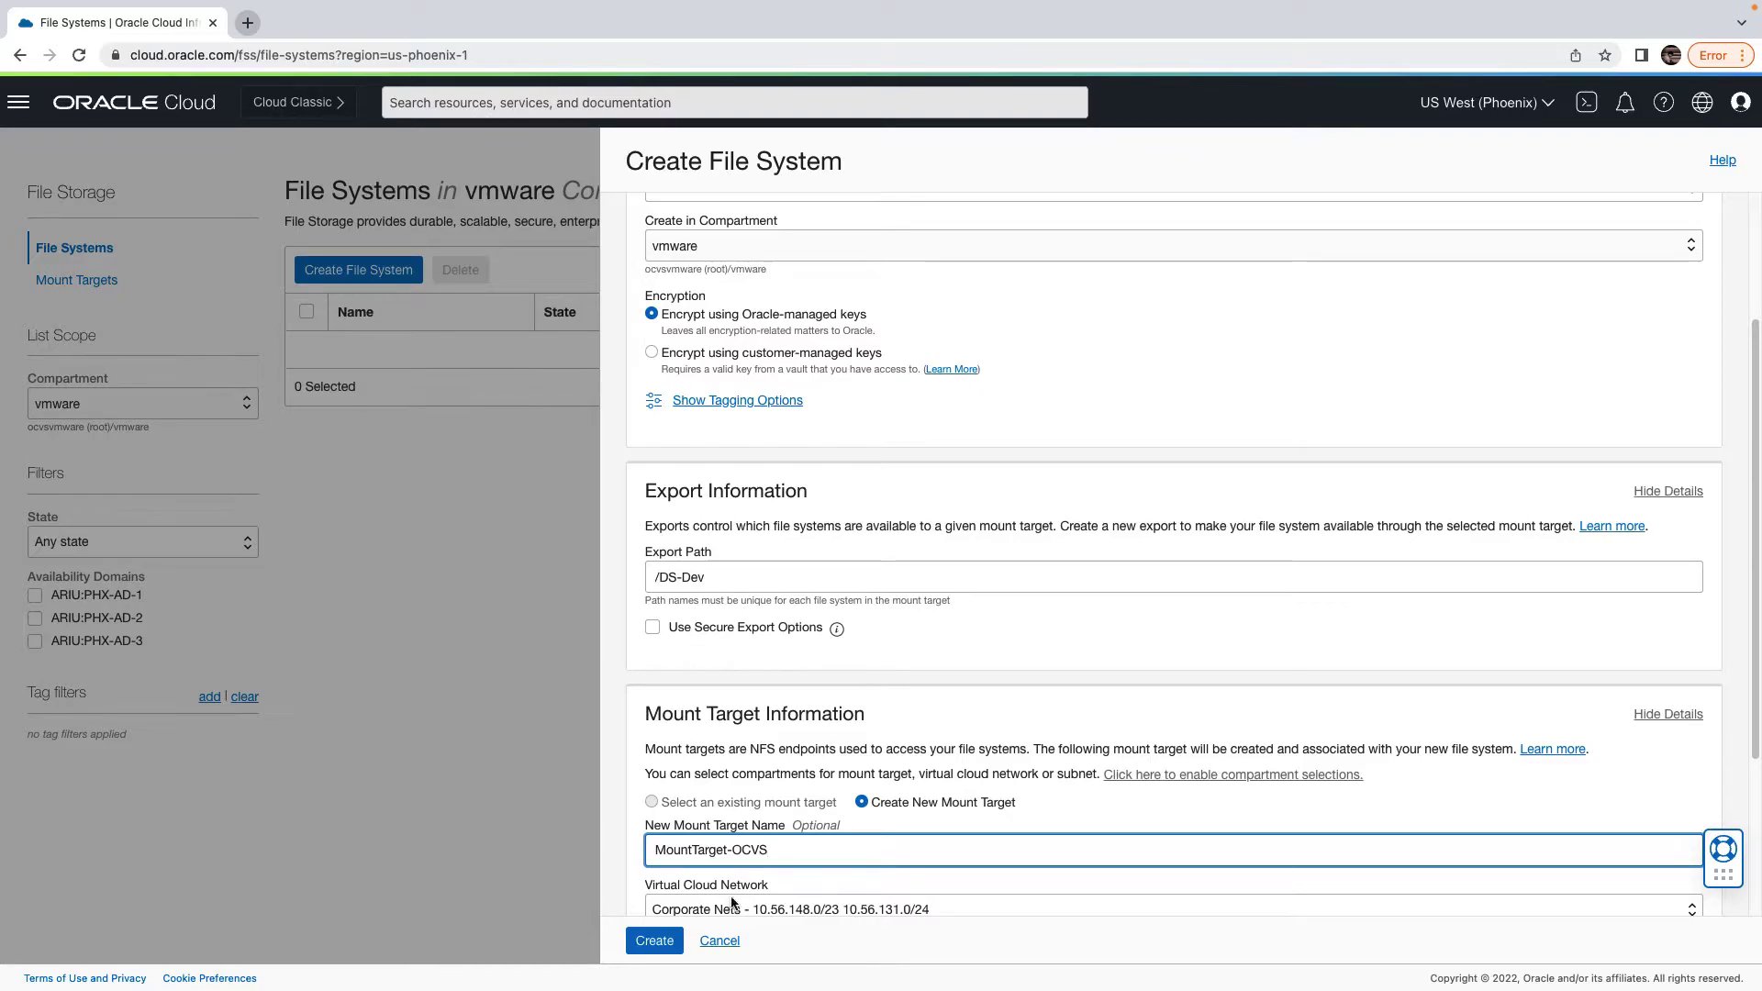
scroll(733, 904, "down", 3)
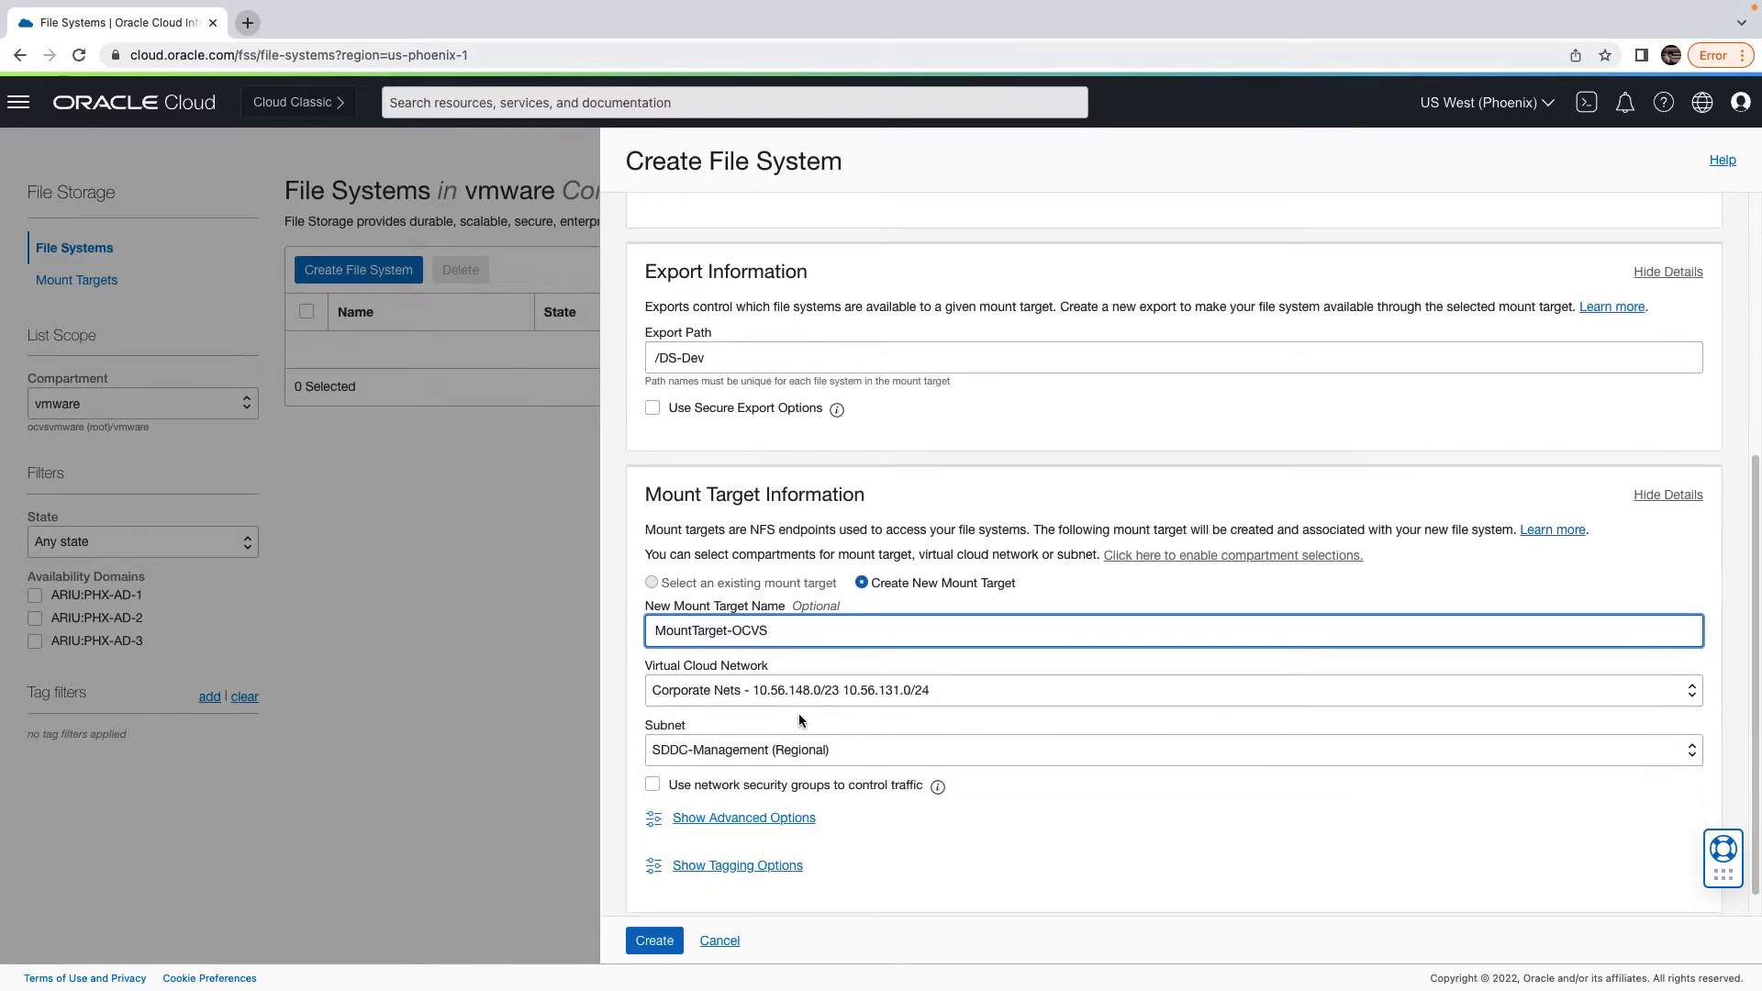
Place the mount target on VCN tmm-vcn-01, Subnet-tmm-sddc-01, and create the file system
left_click(807, 692)
left_click(698, 858)
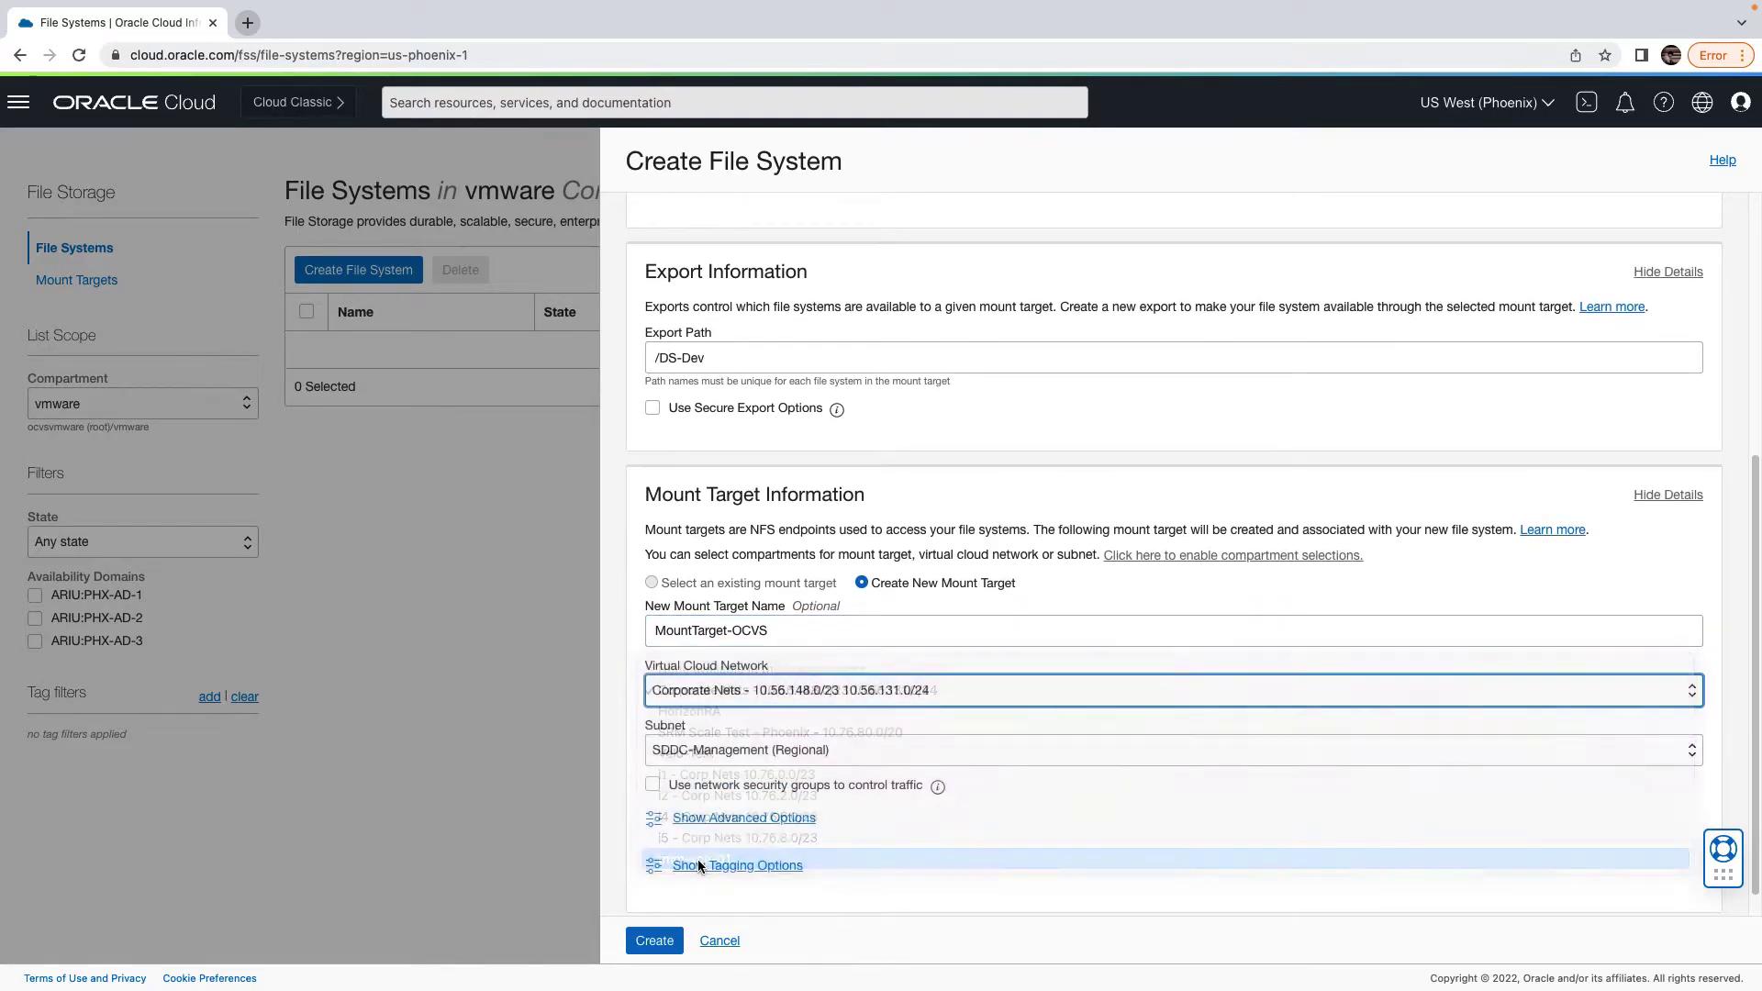
left_click(733, 751)
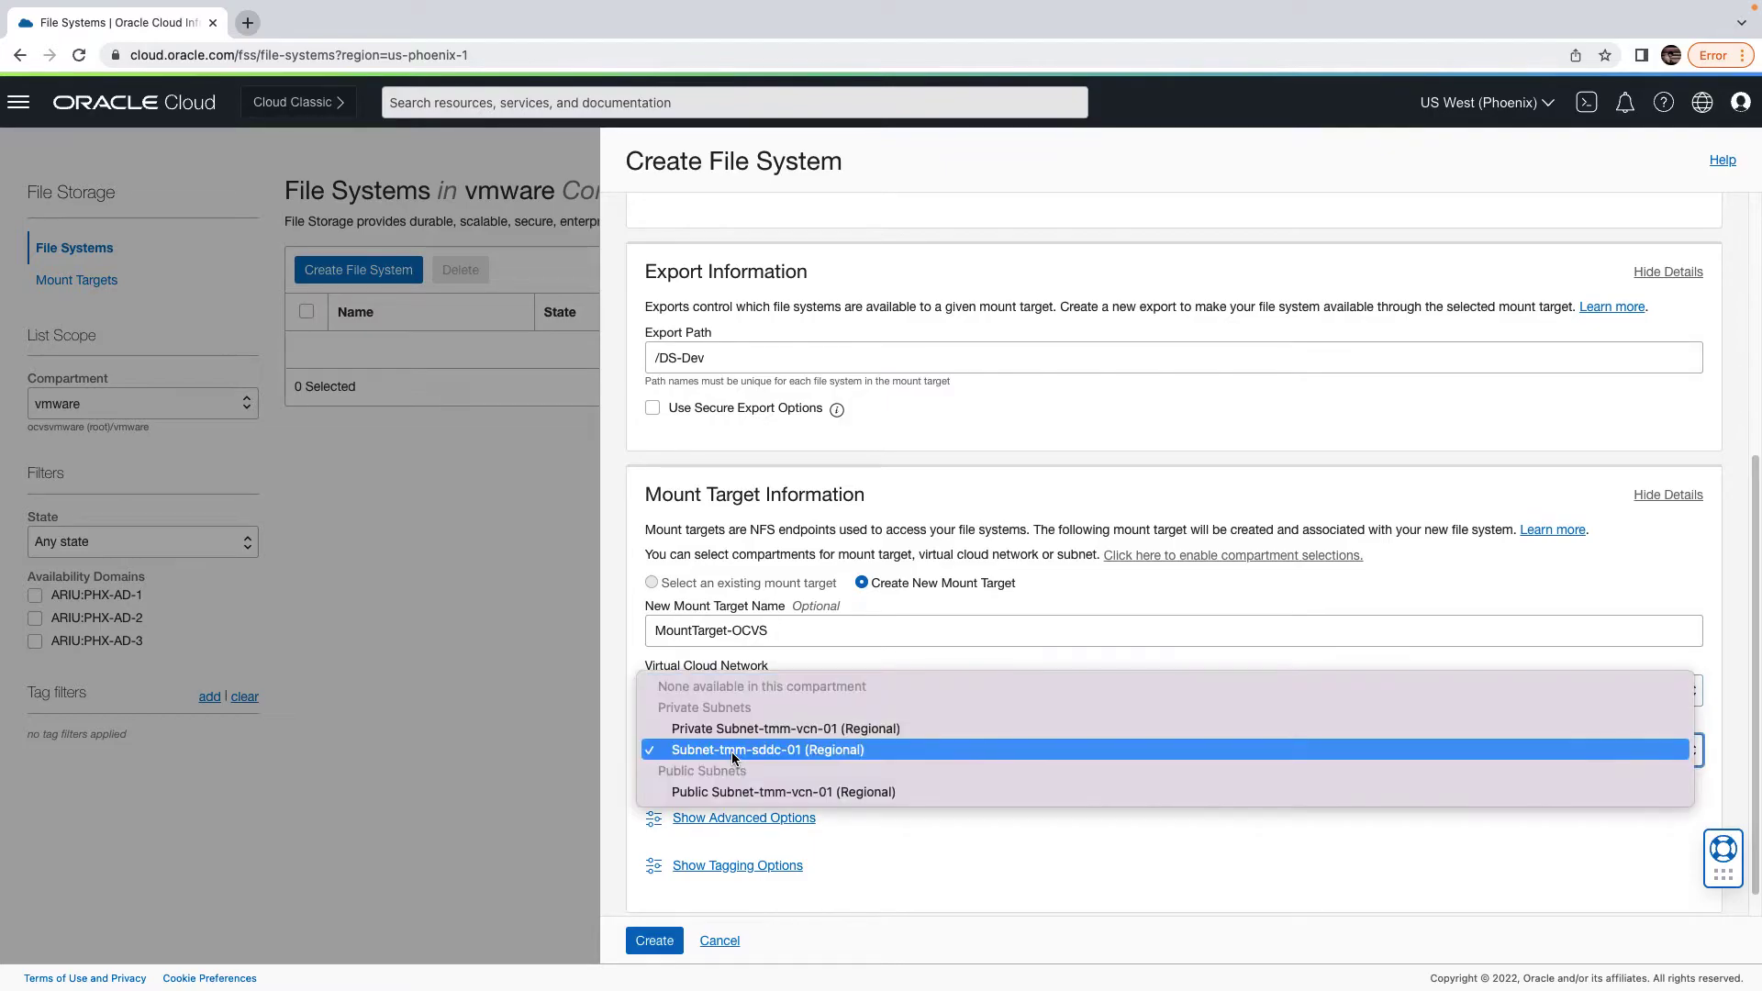
left_click(732, 750)
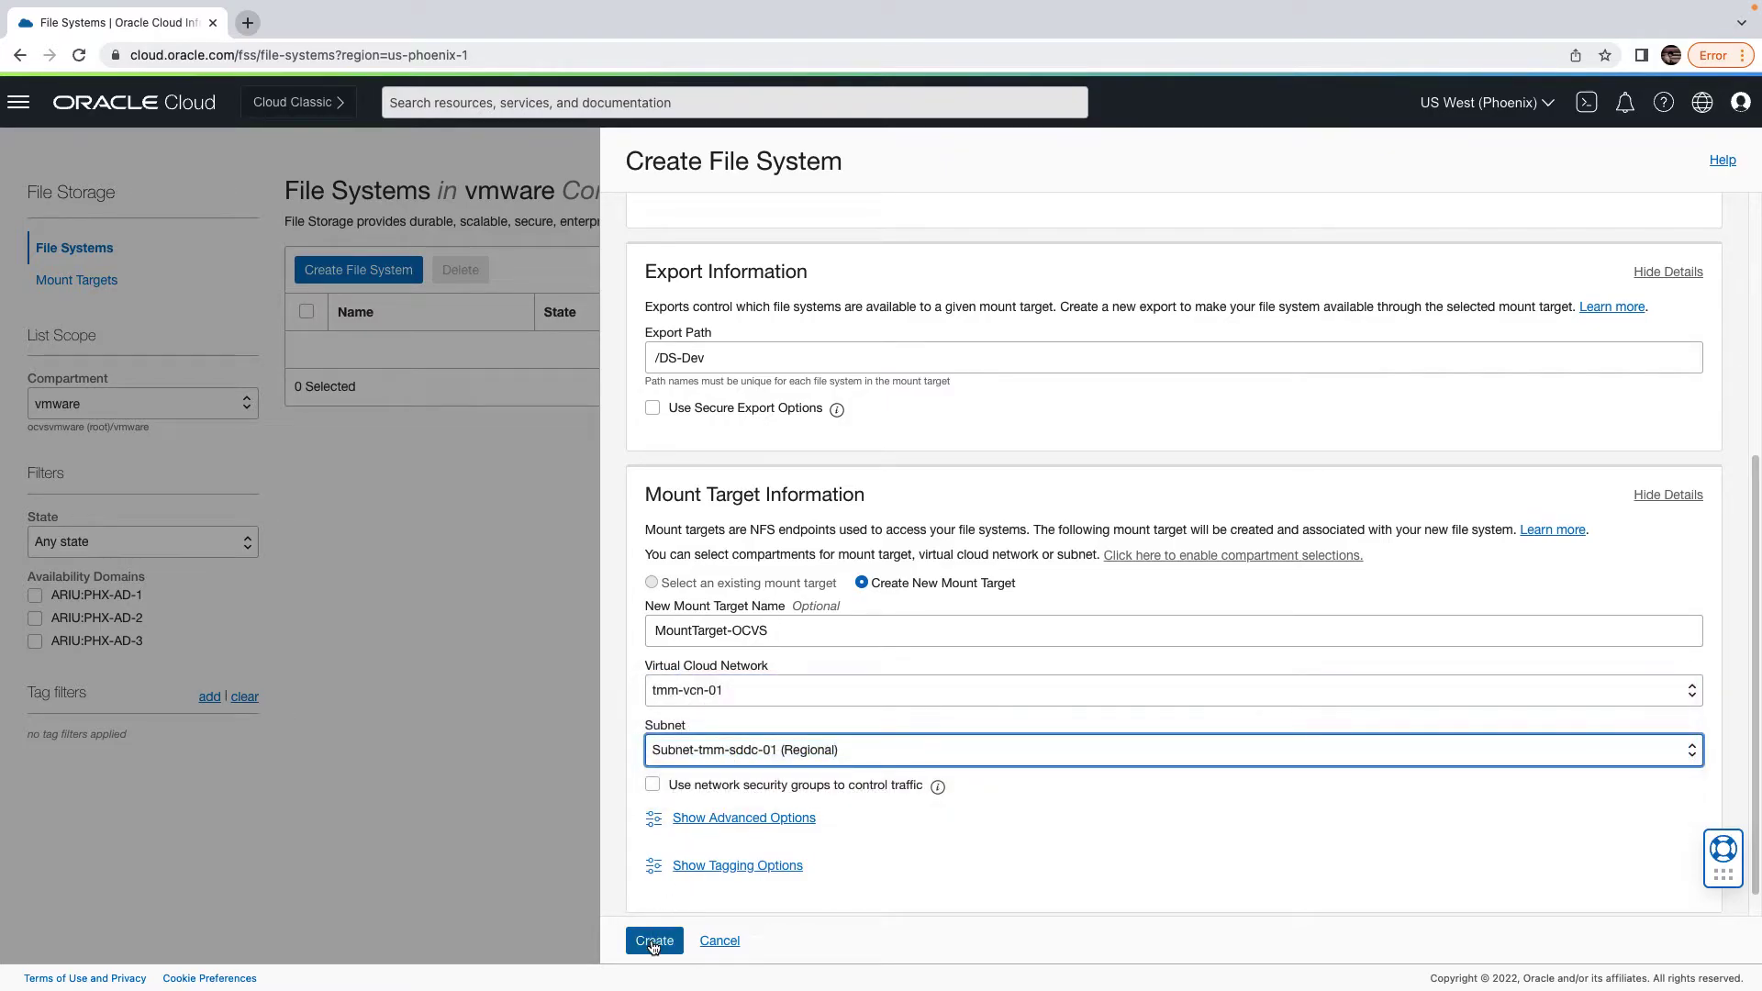
left_click(749, 748)
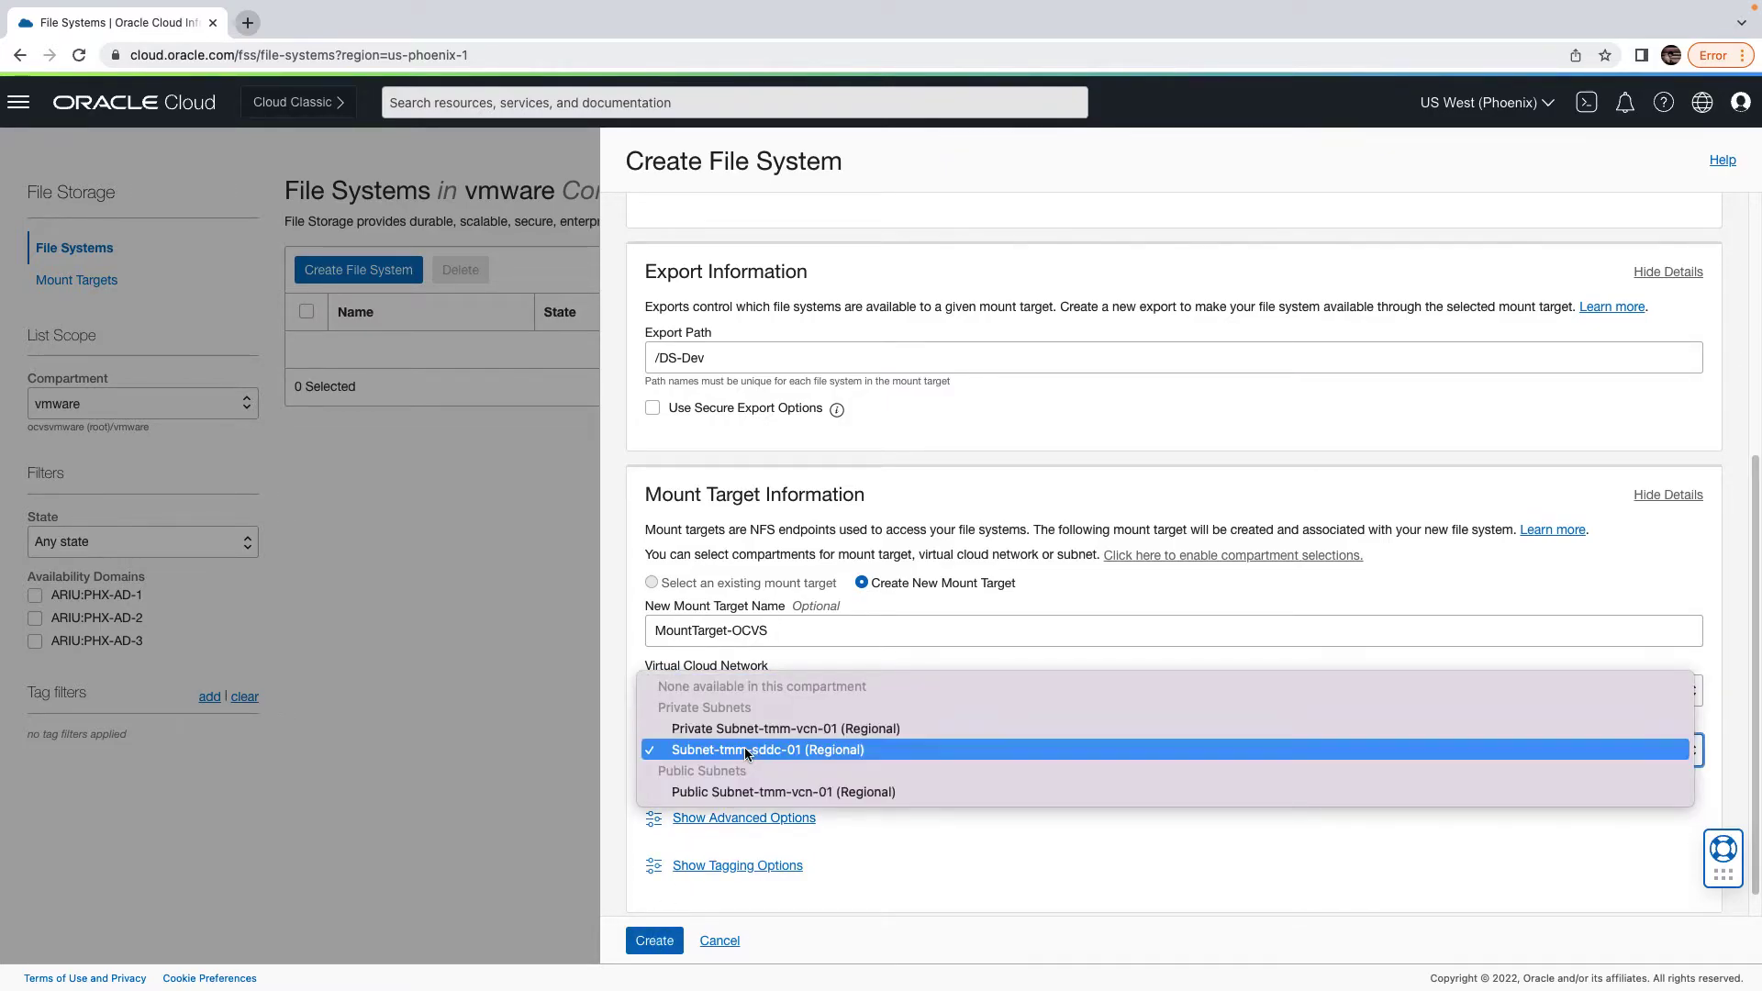
left_click(745, 750)
left_click(651, 945)
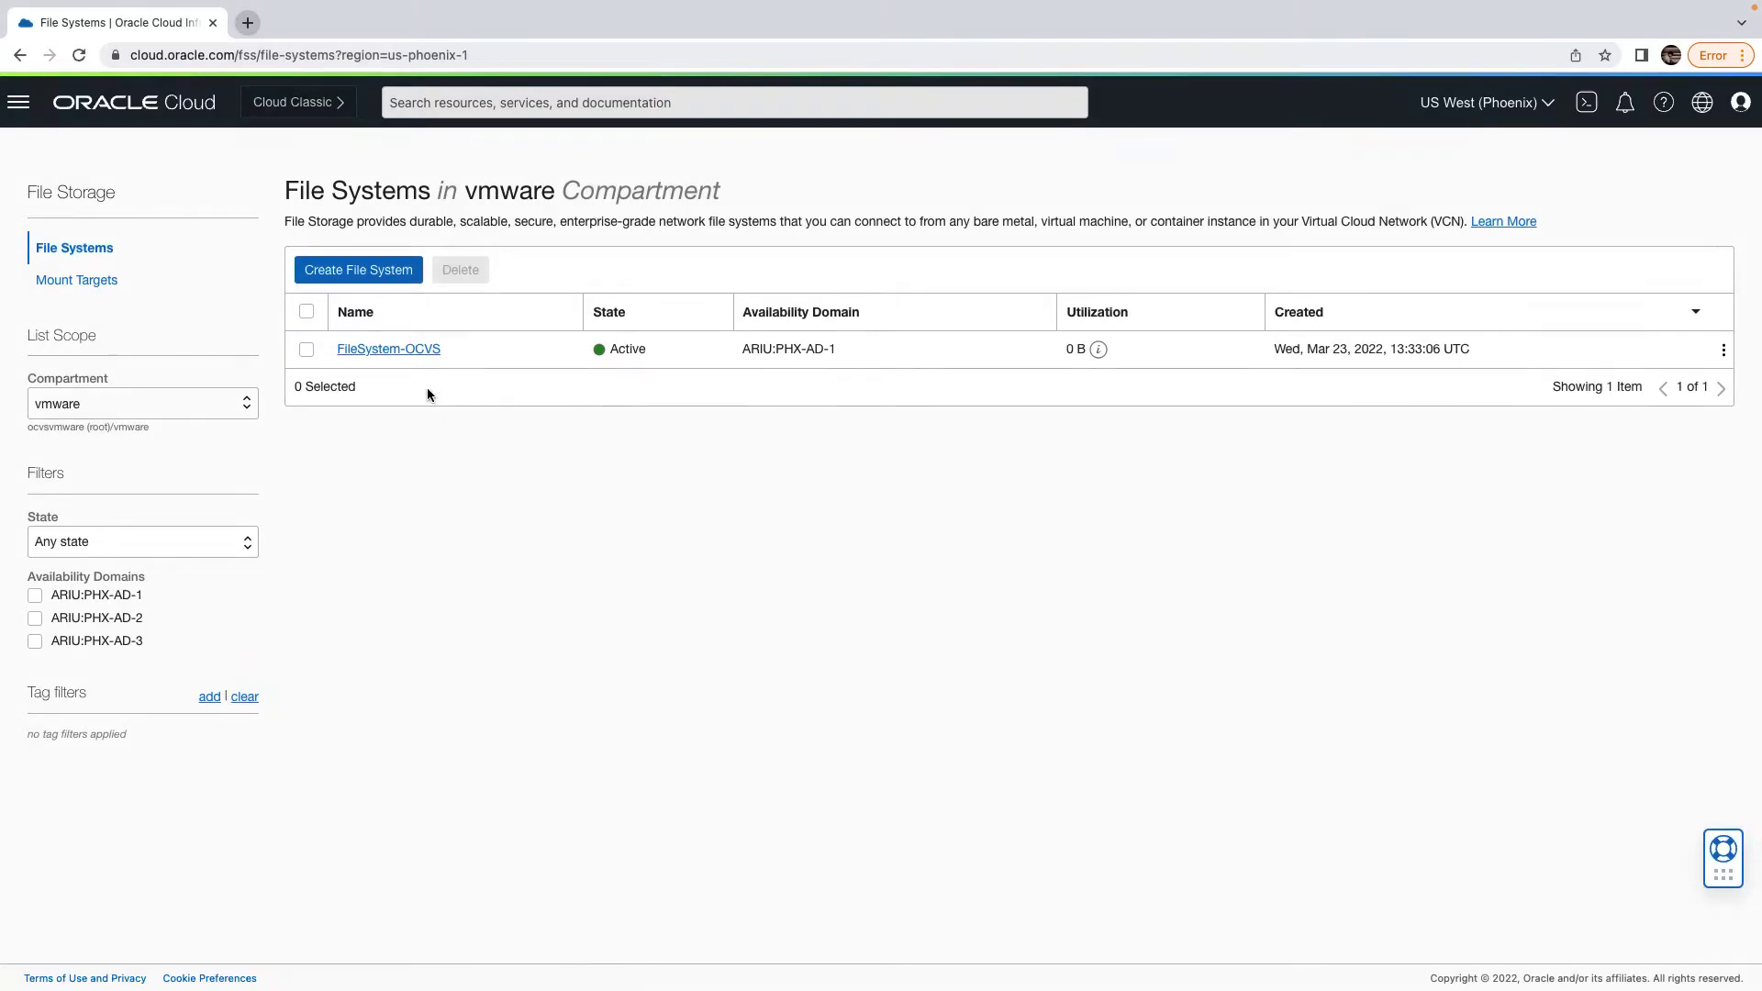
Show the /DS-Dev export's mount command: sudo mount 20.0.8.92:/DS-Dev /mnt/DS-Dev
left_click(425, 349)
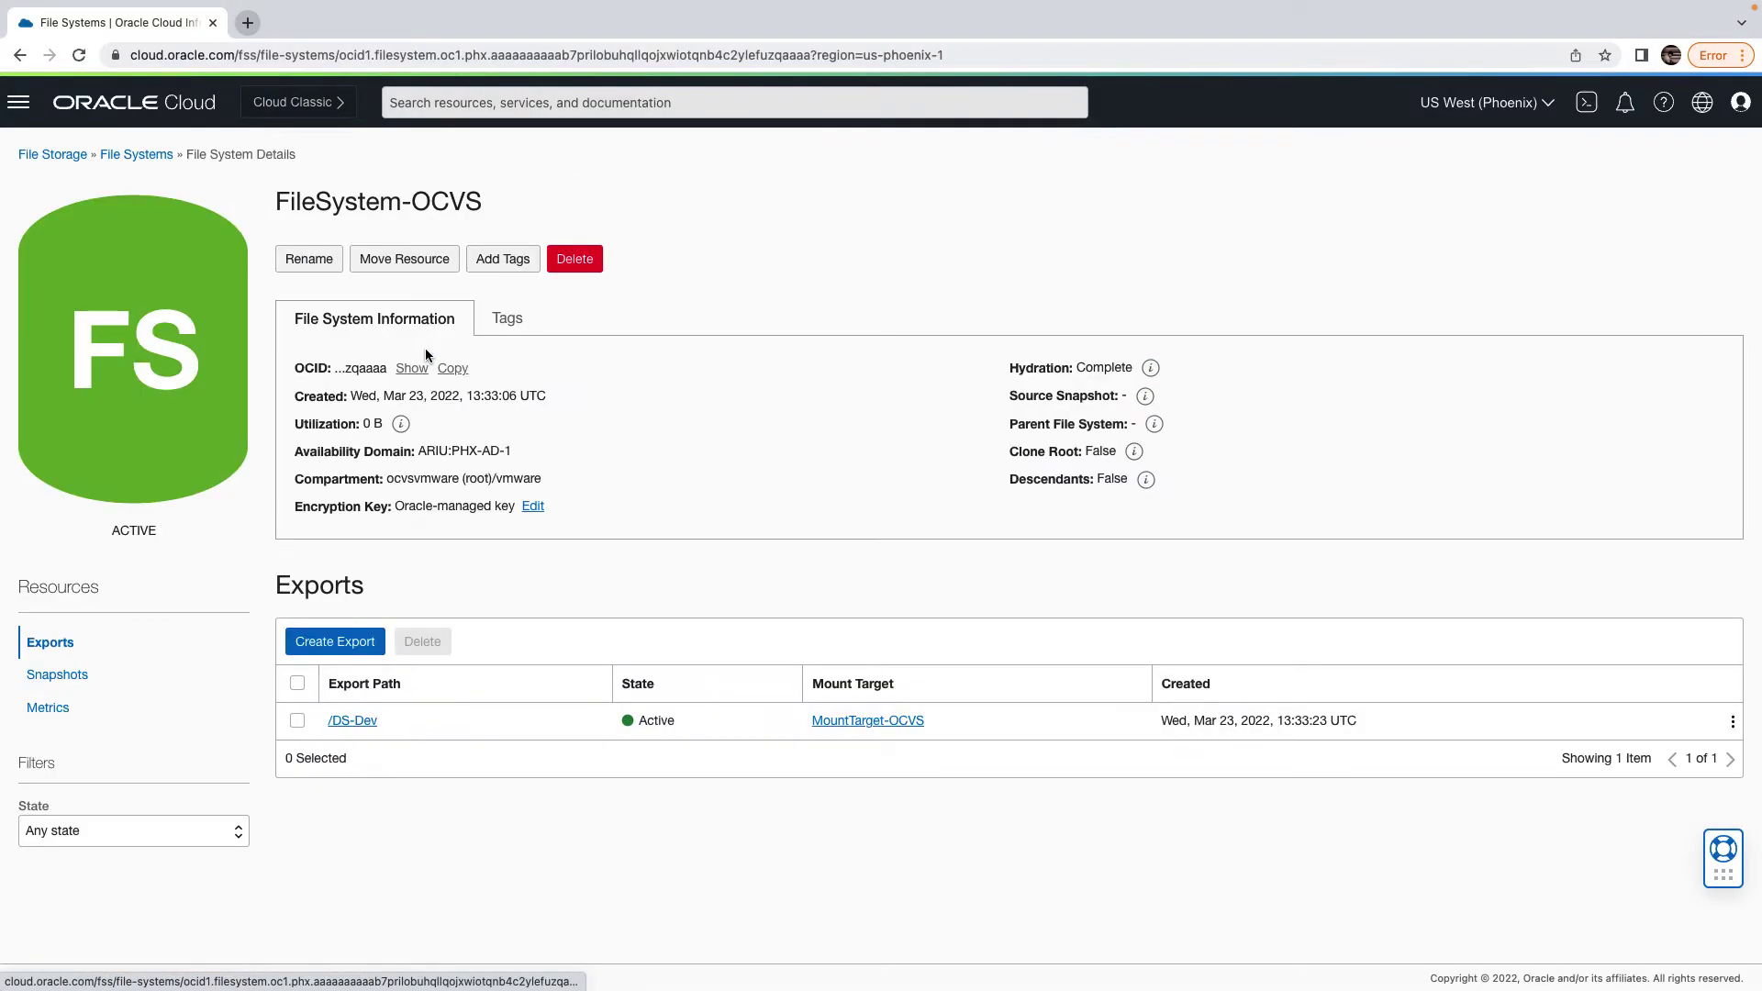
left_click(356, 721)
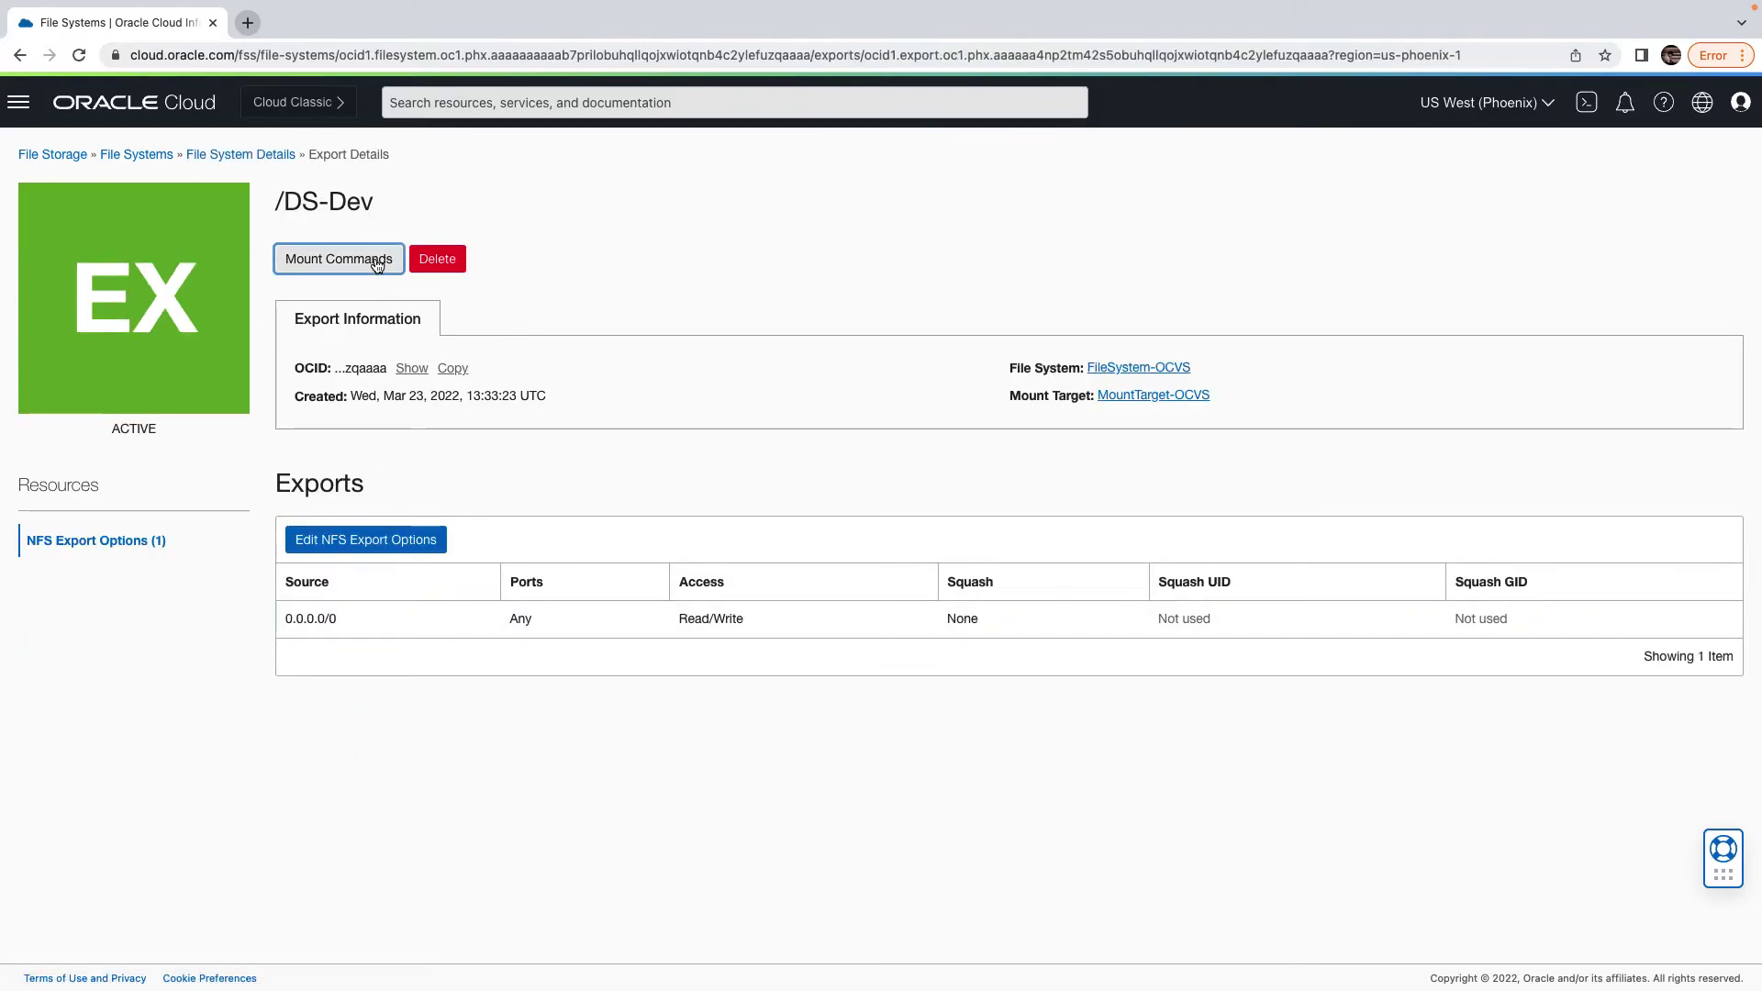
left_click(339, 258)
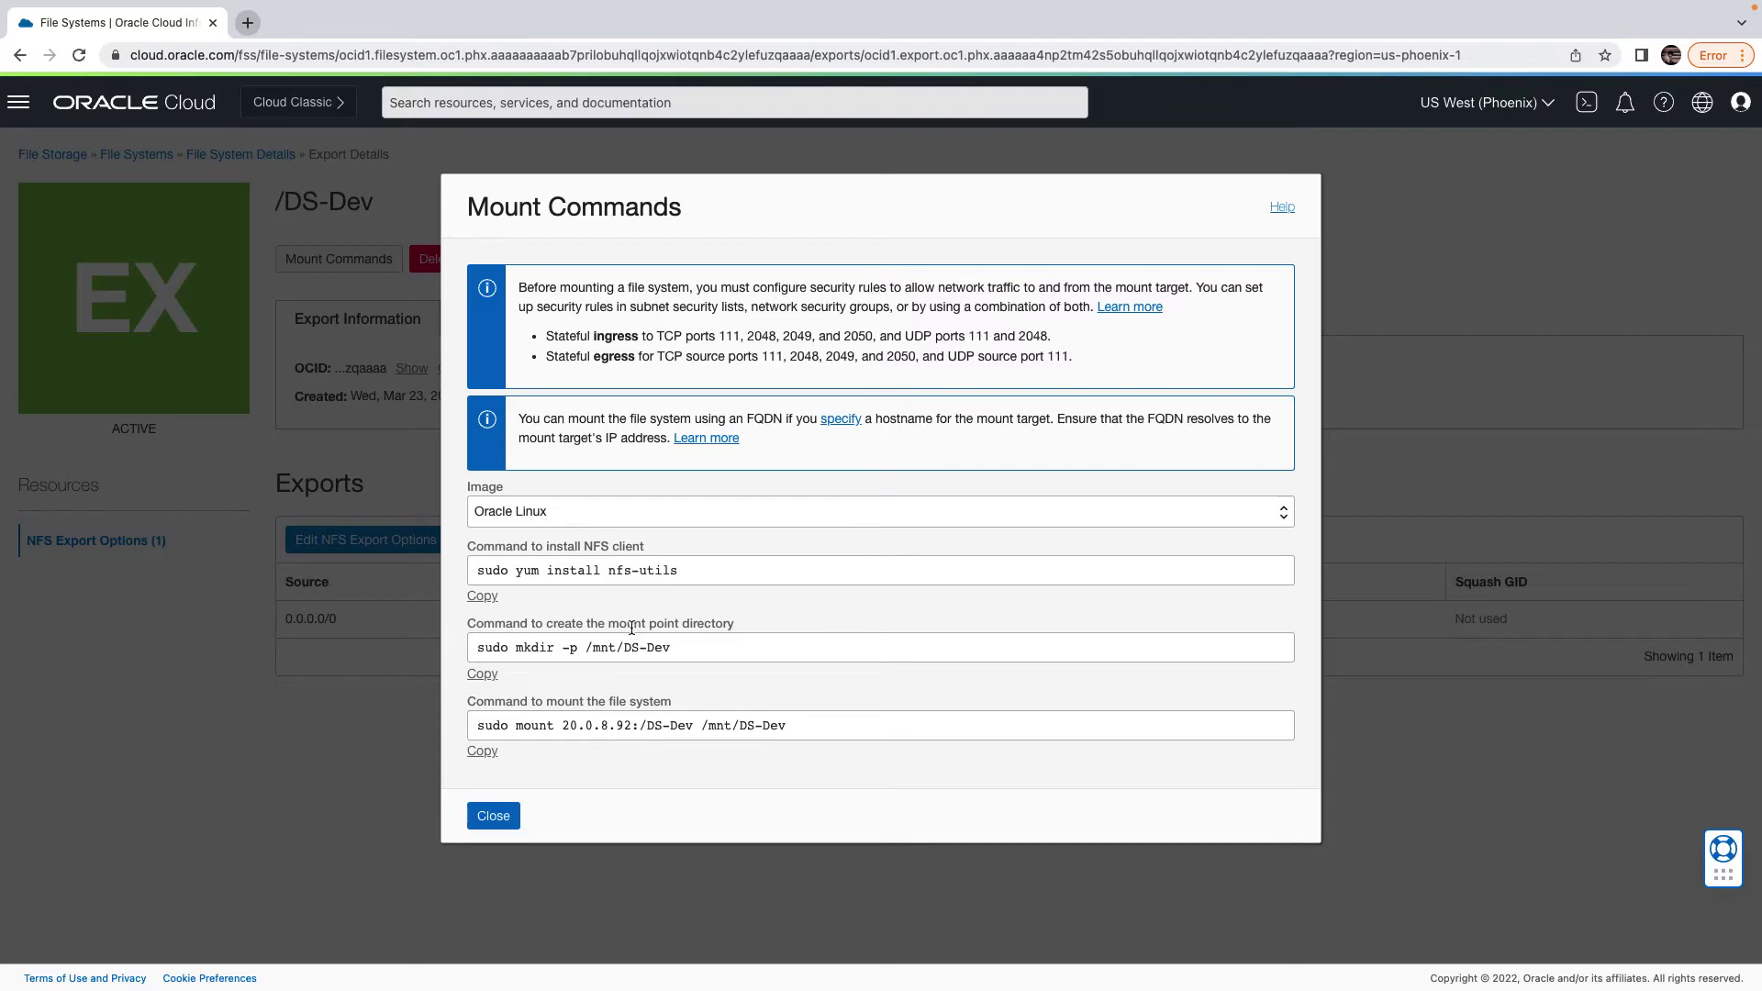
left_click_drag(562, 725, 694, 728)
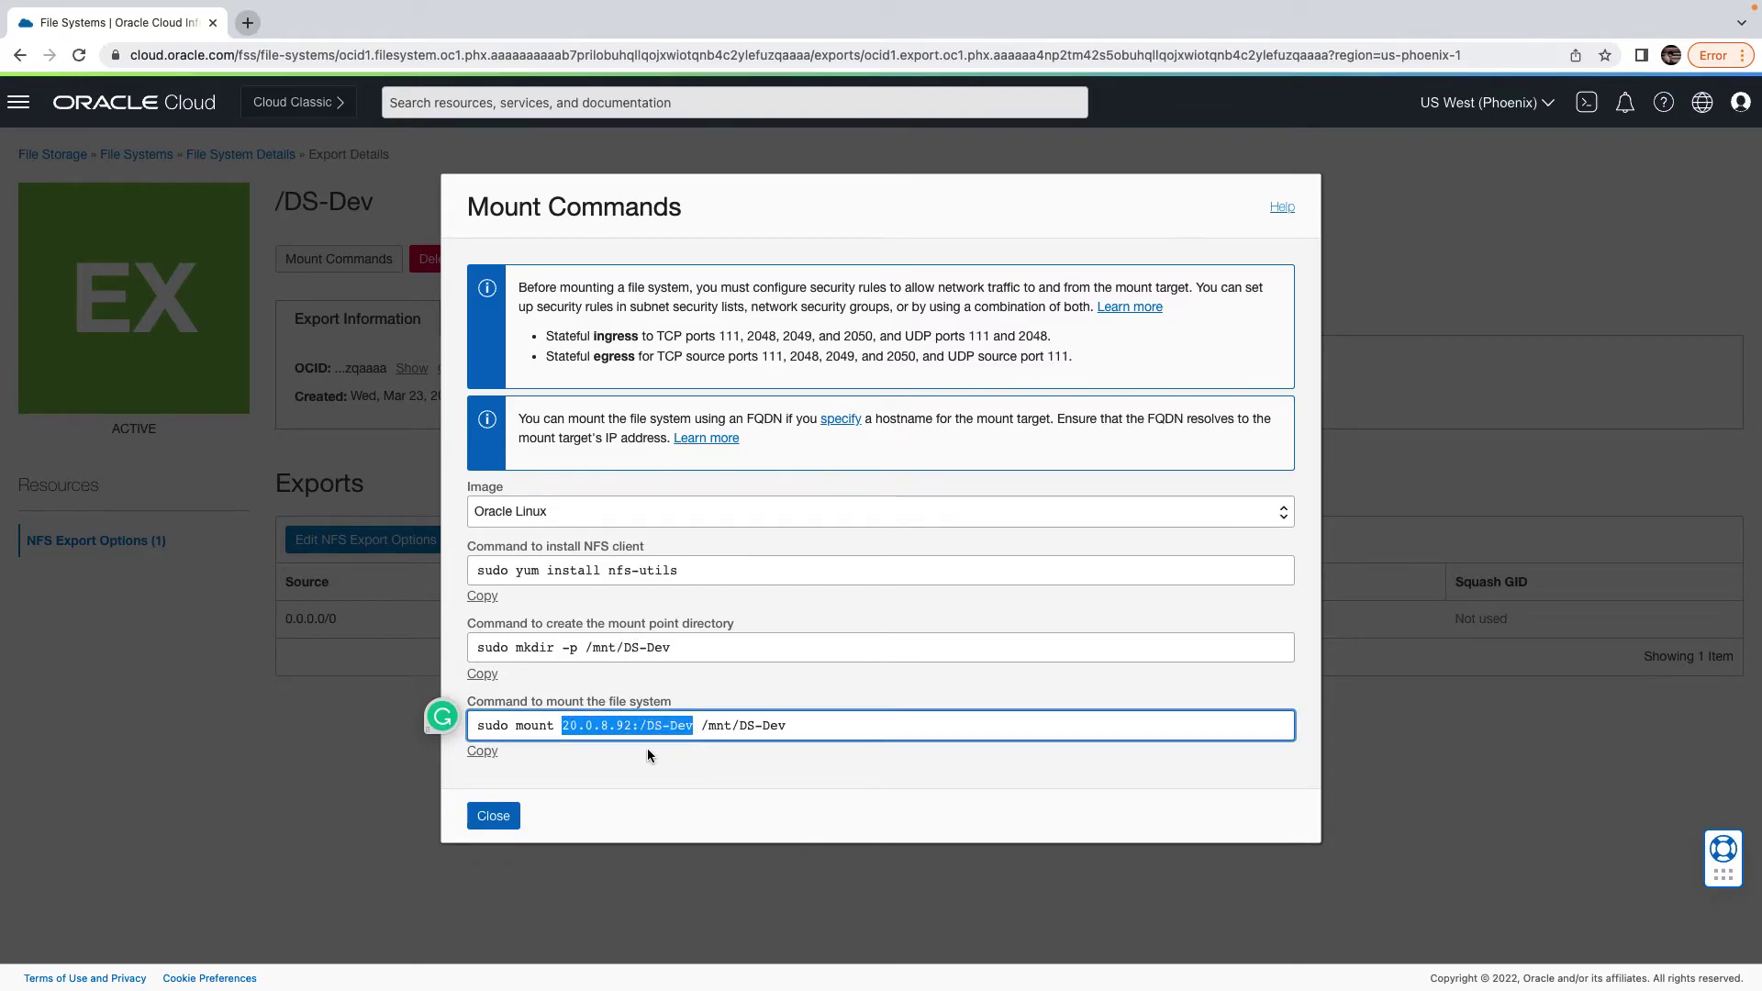
left_click(751, 783)
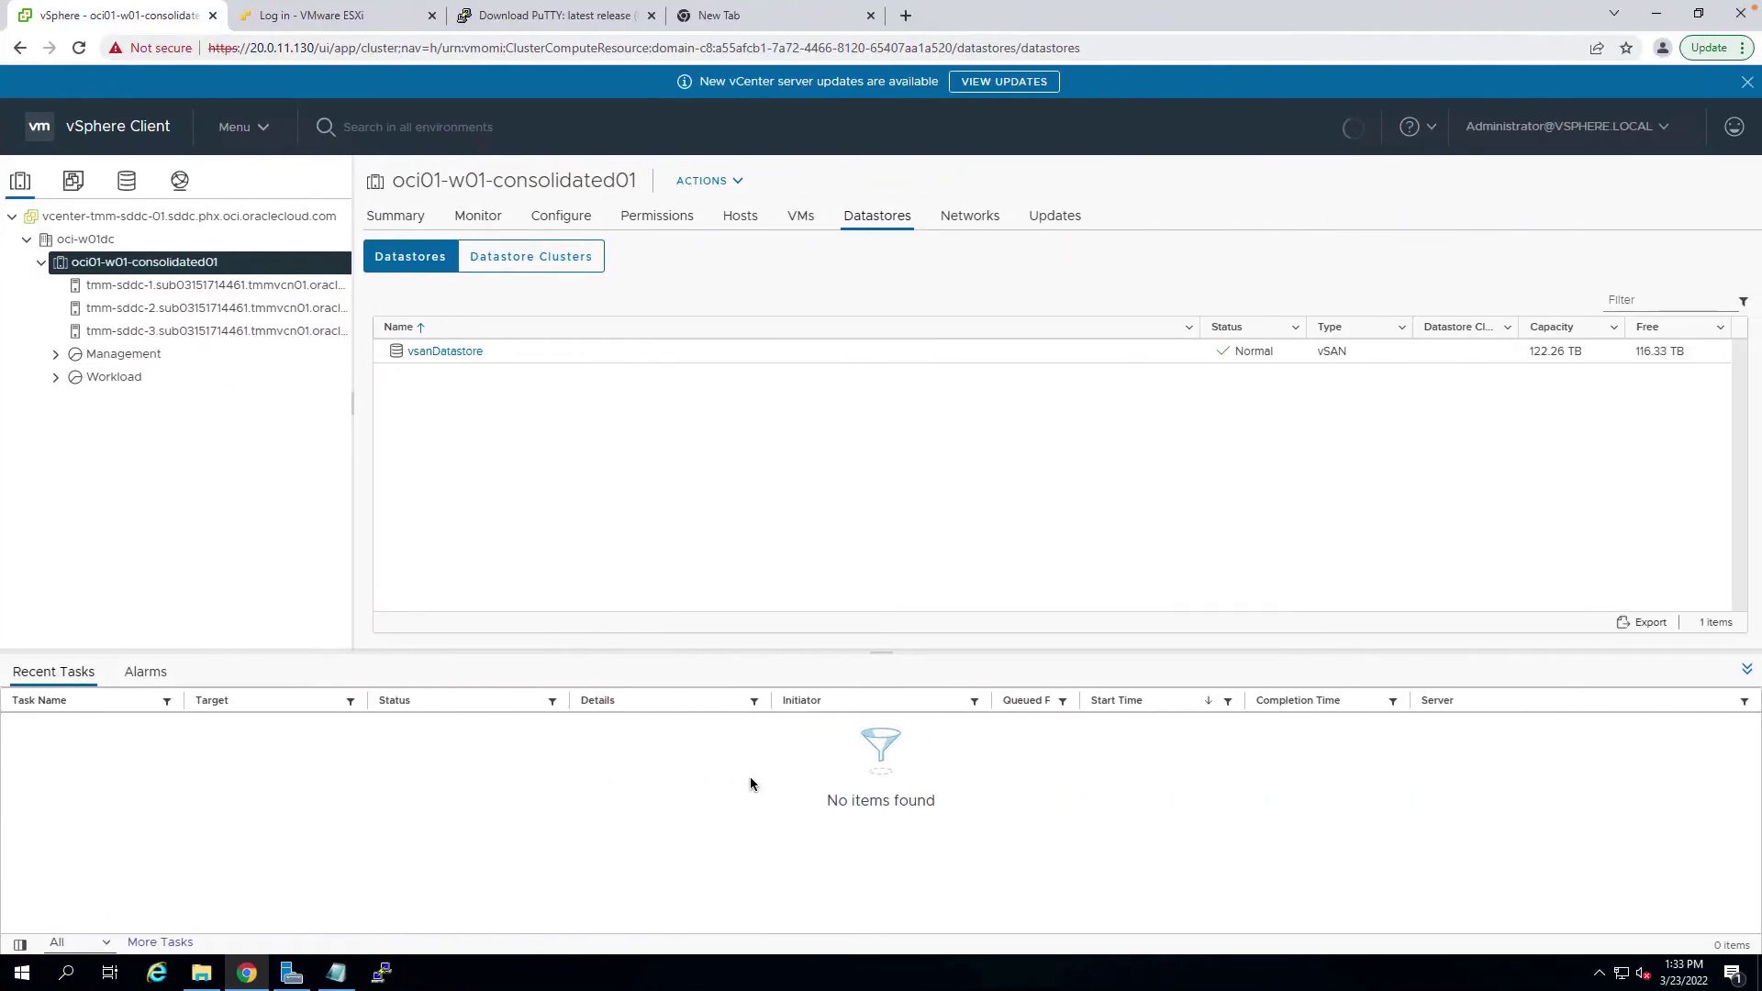
Add NFS 3 datastore NFS-DS-Dev01 (20.0.8.92:/DS-Dev) to all three oci01-w01-consolidated01 hosts
right_click(133, 264)
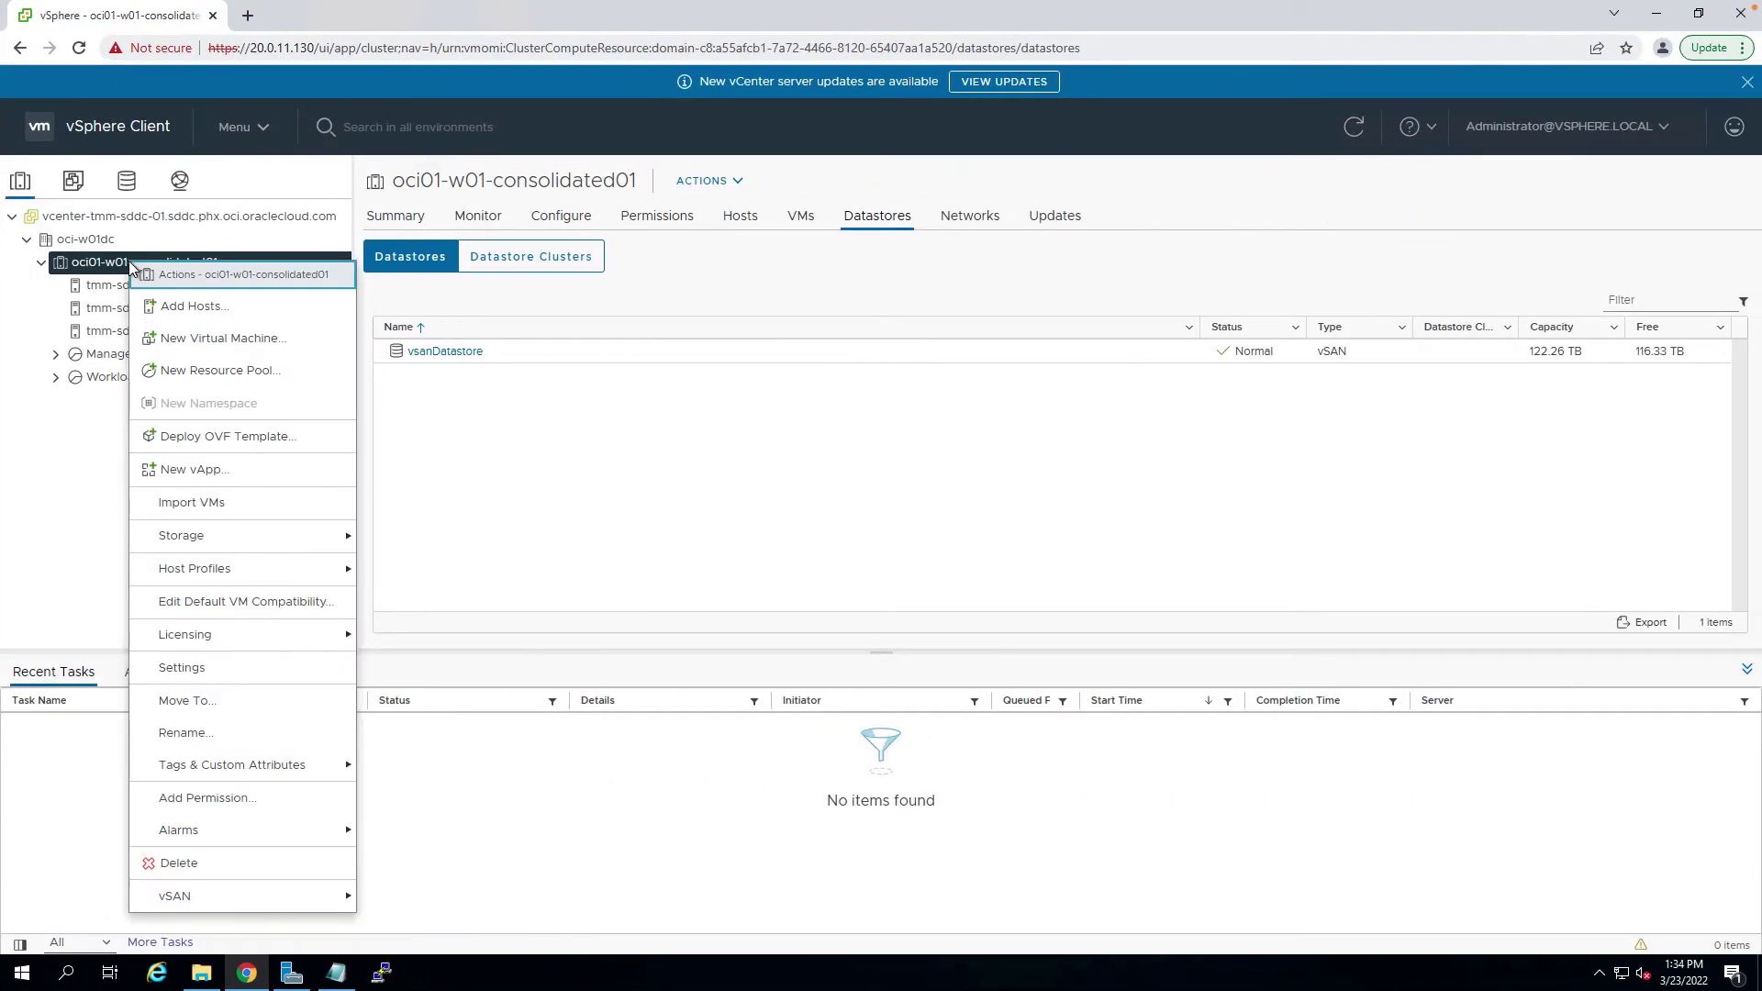
mouse_move(267, 531)
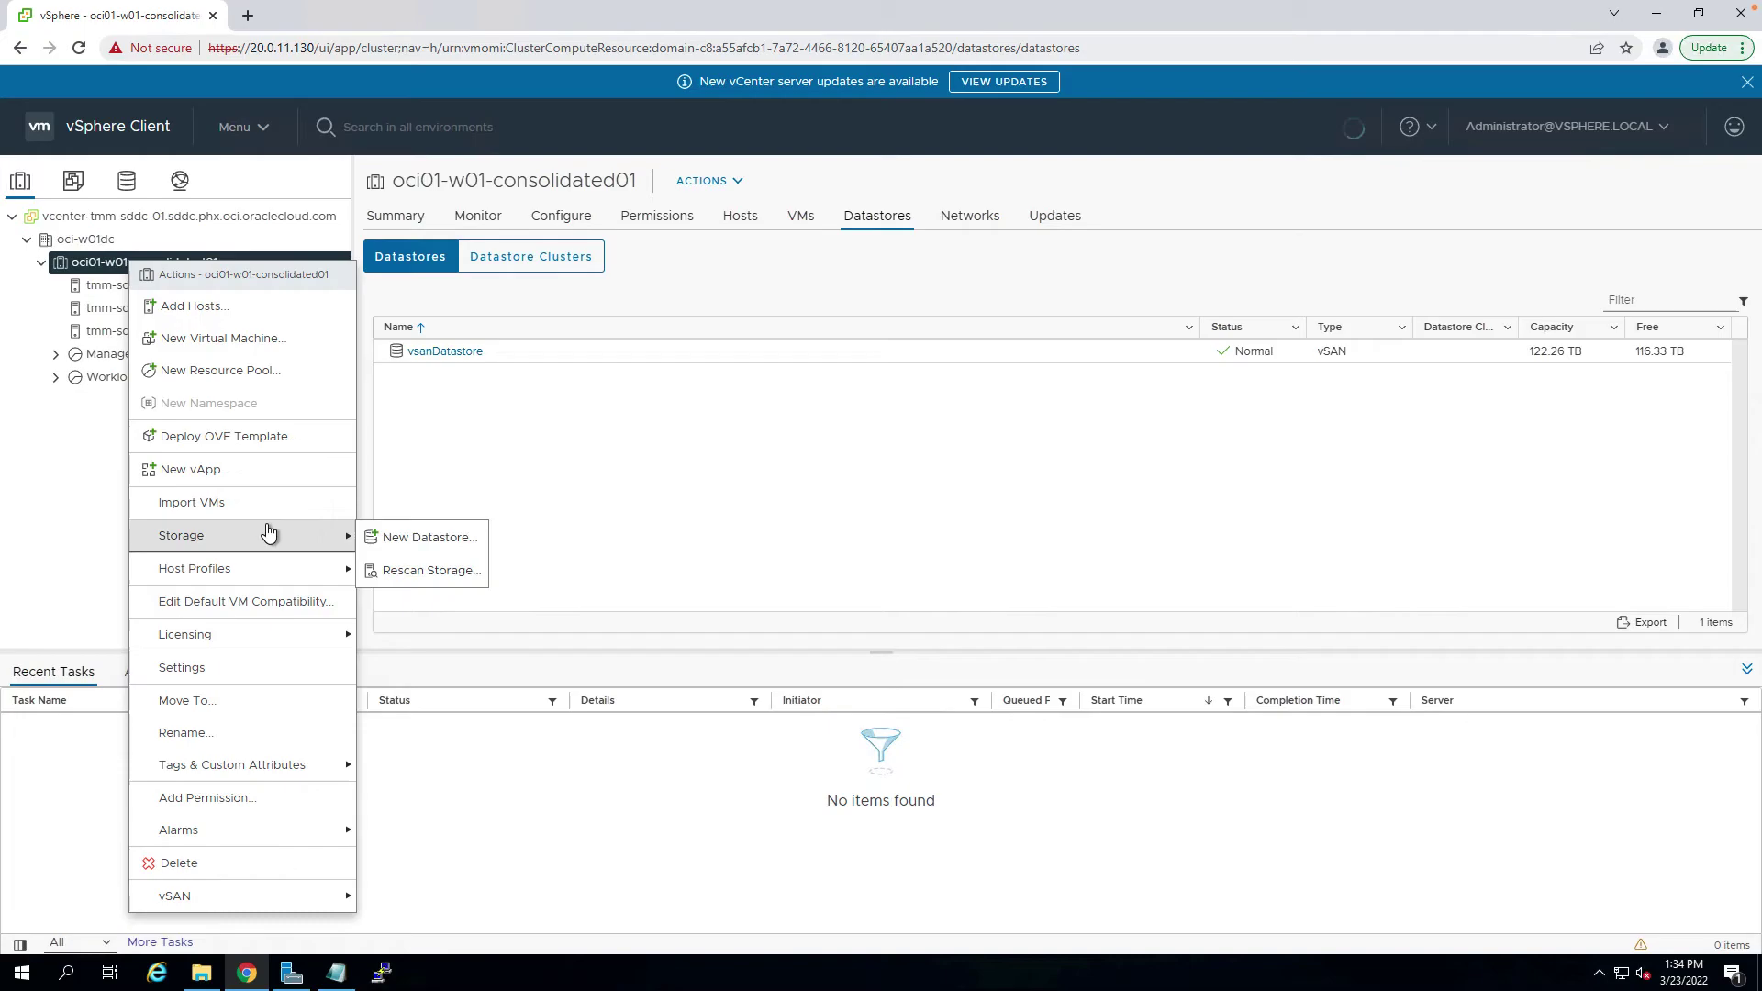
left_click(400, 543)
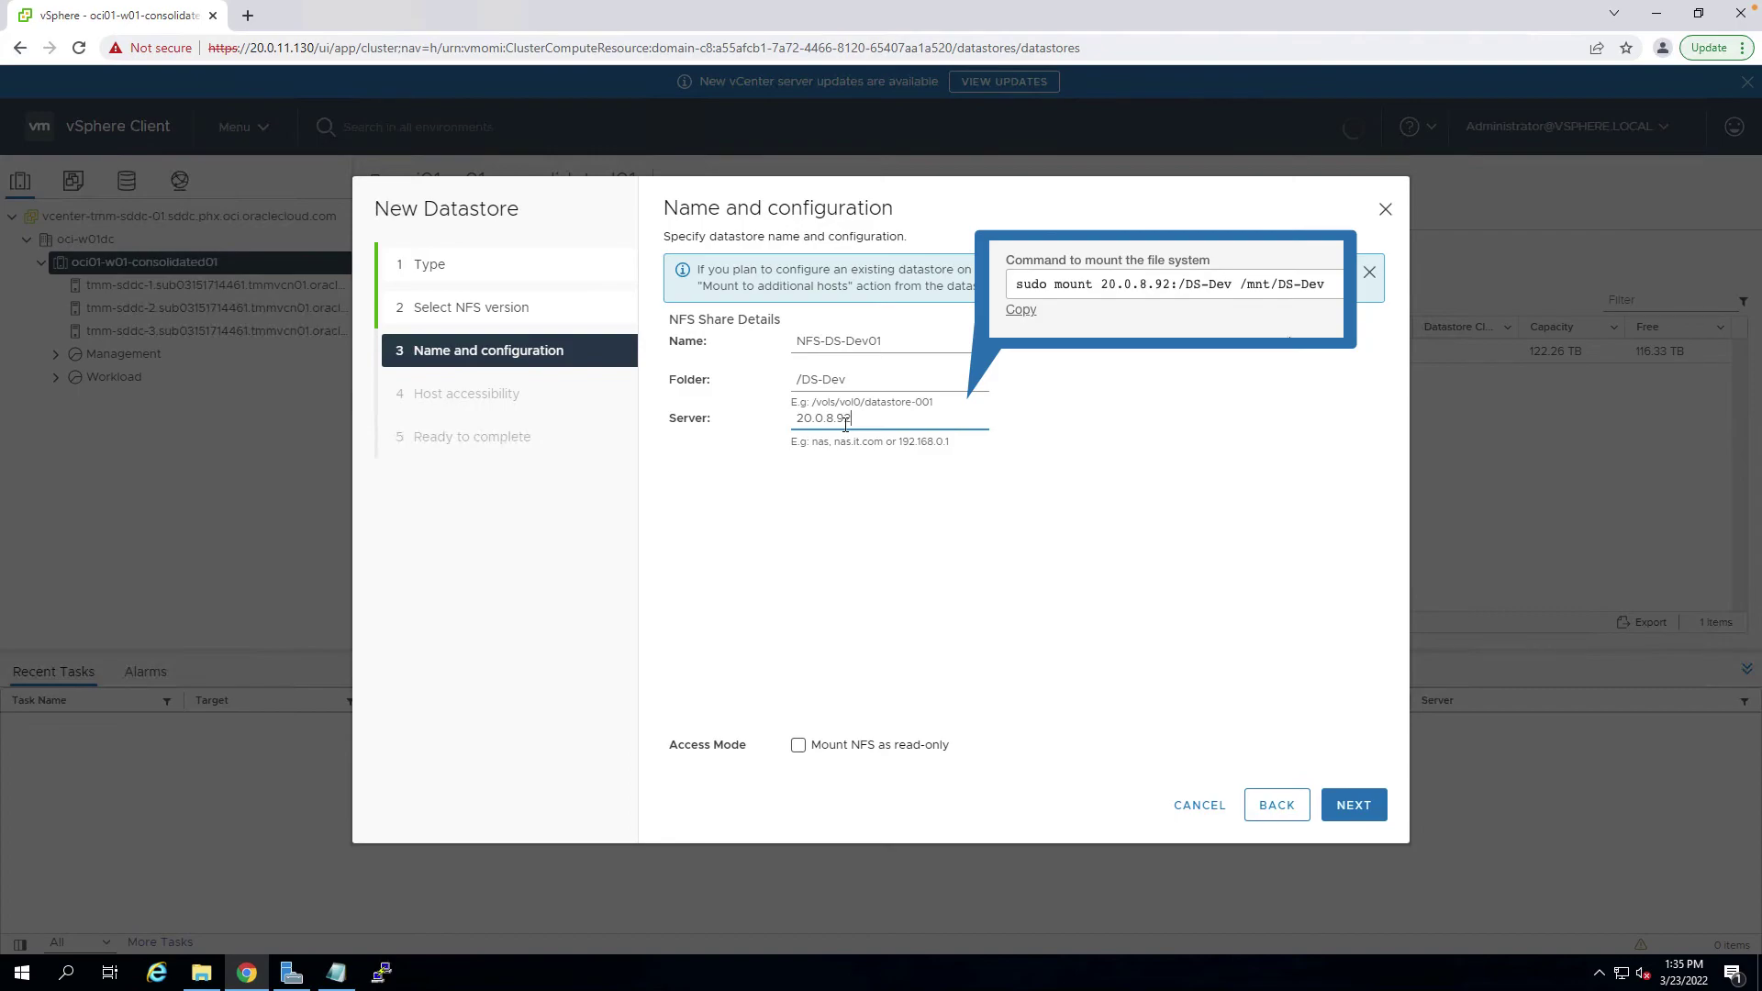
left_click(1354, 805)
left_click(682, 319)
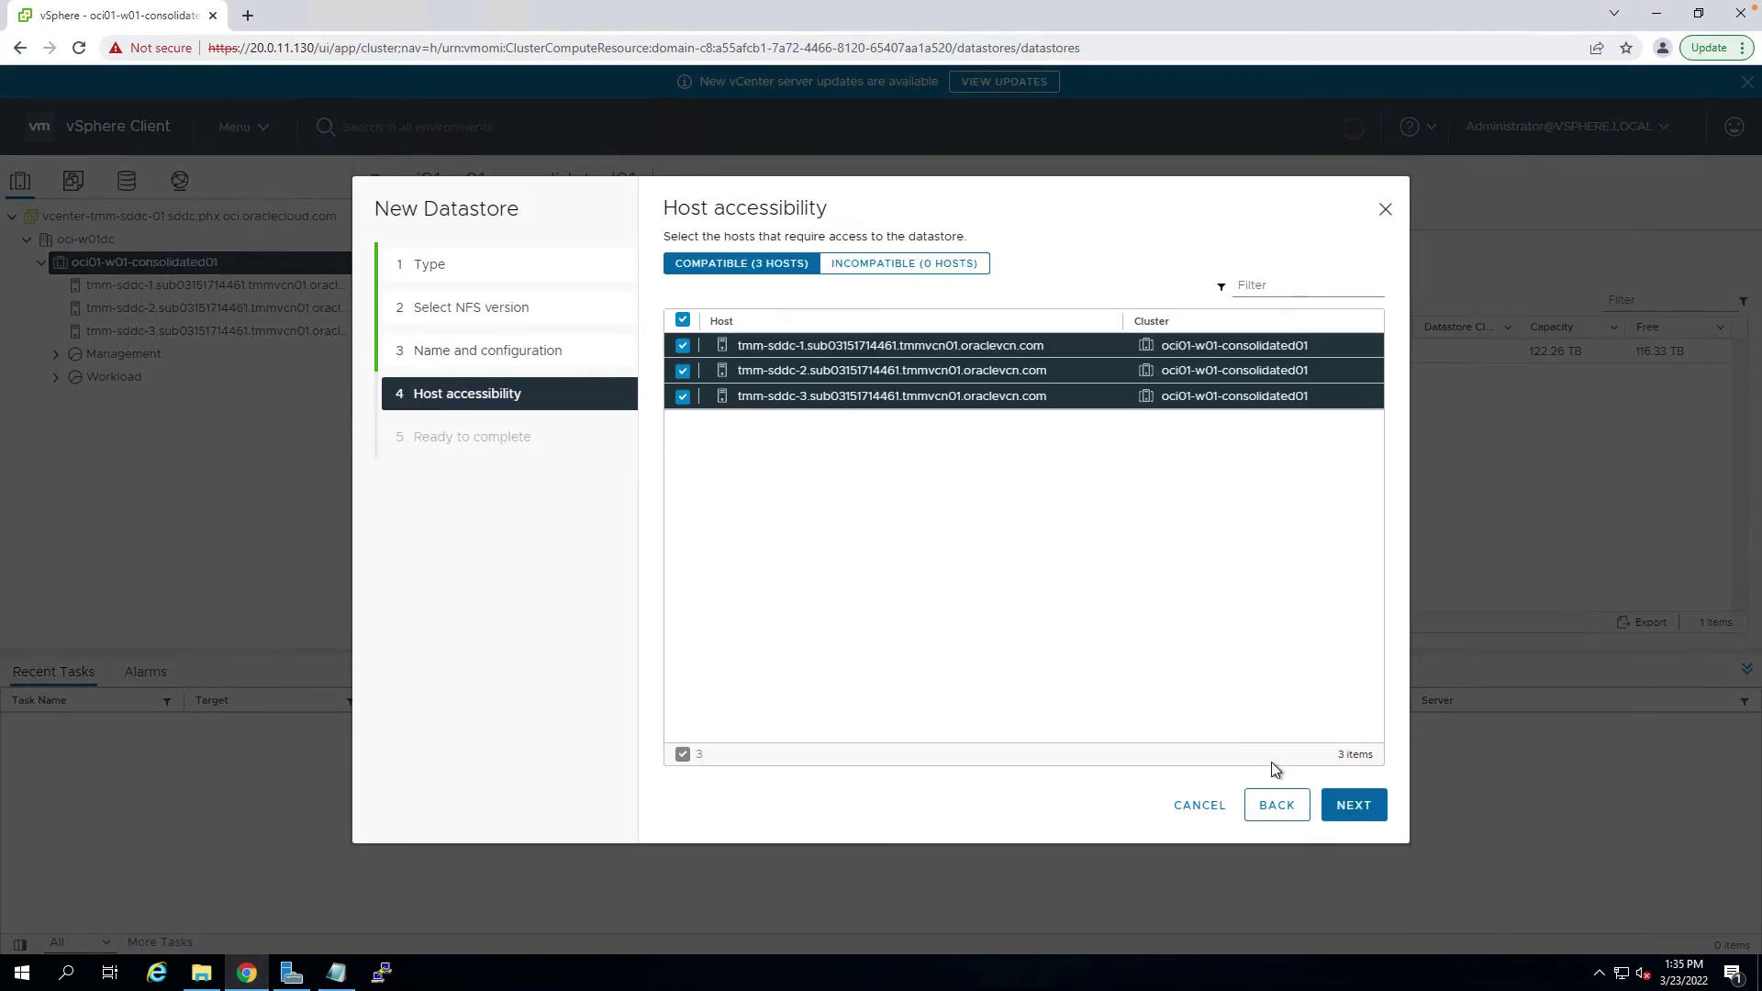
left_click(1367, 806)
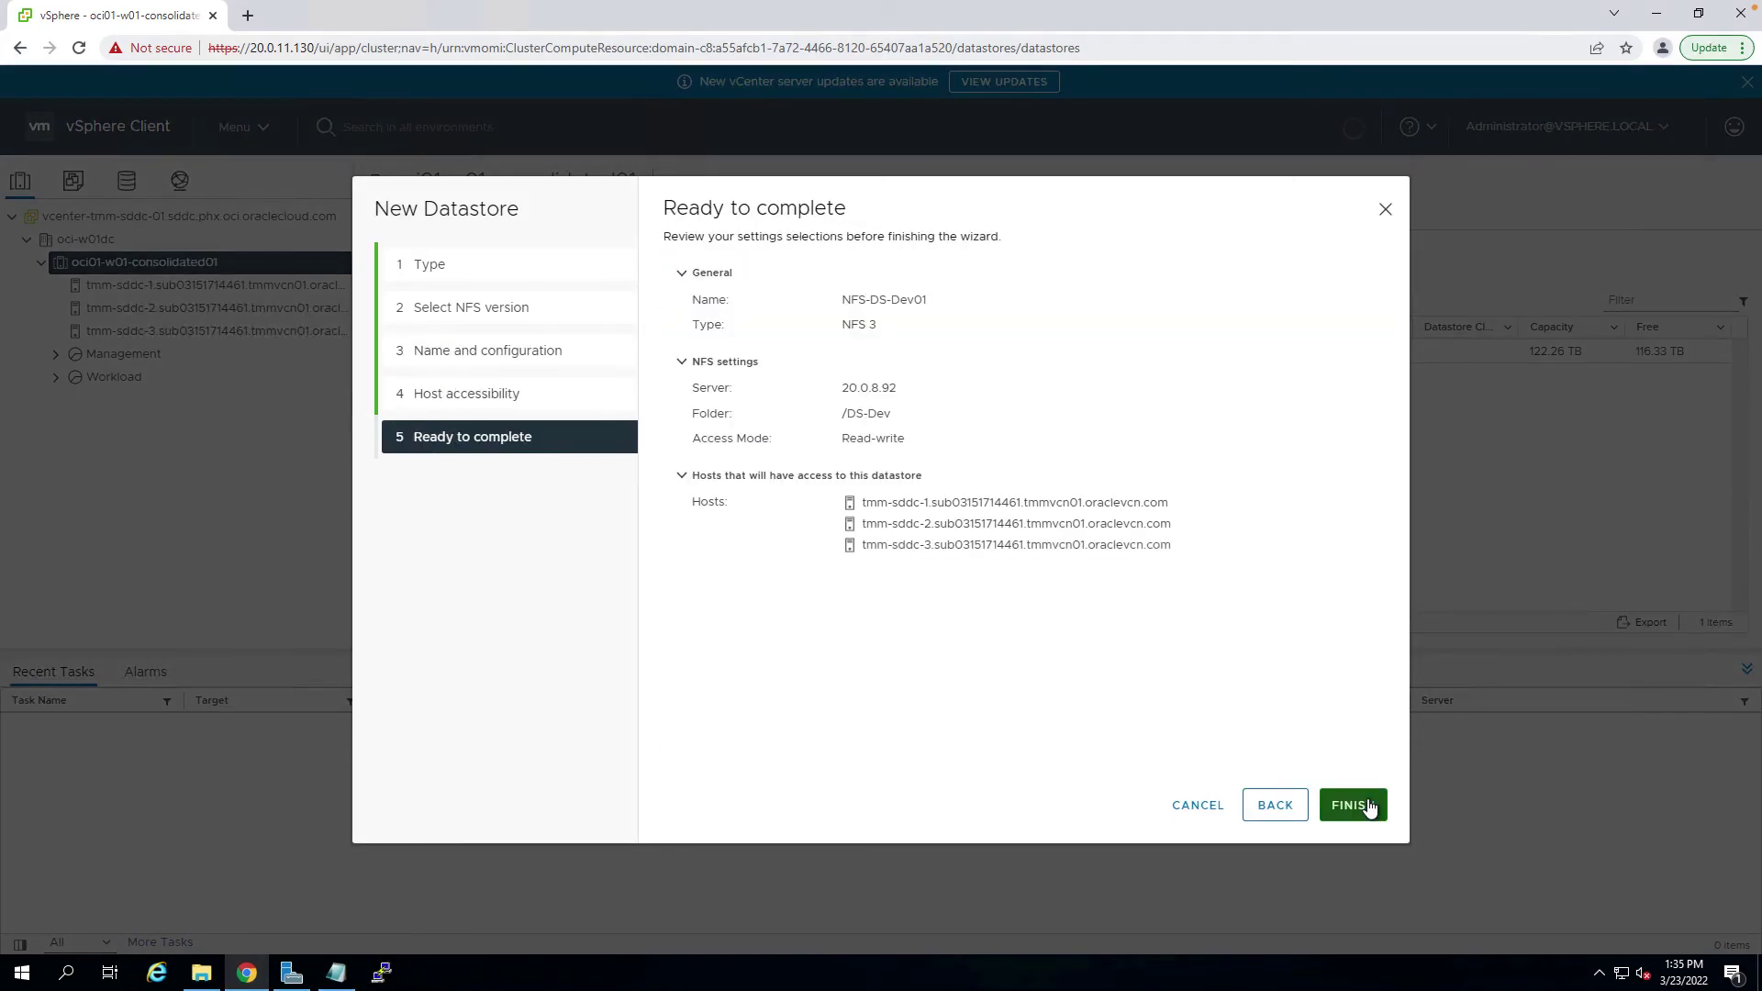
left_click(1368, 806)
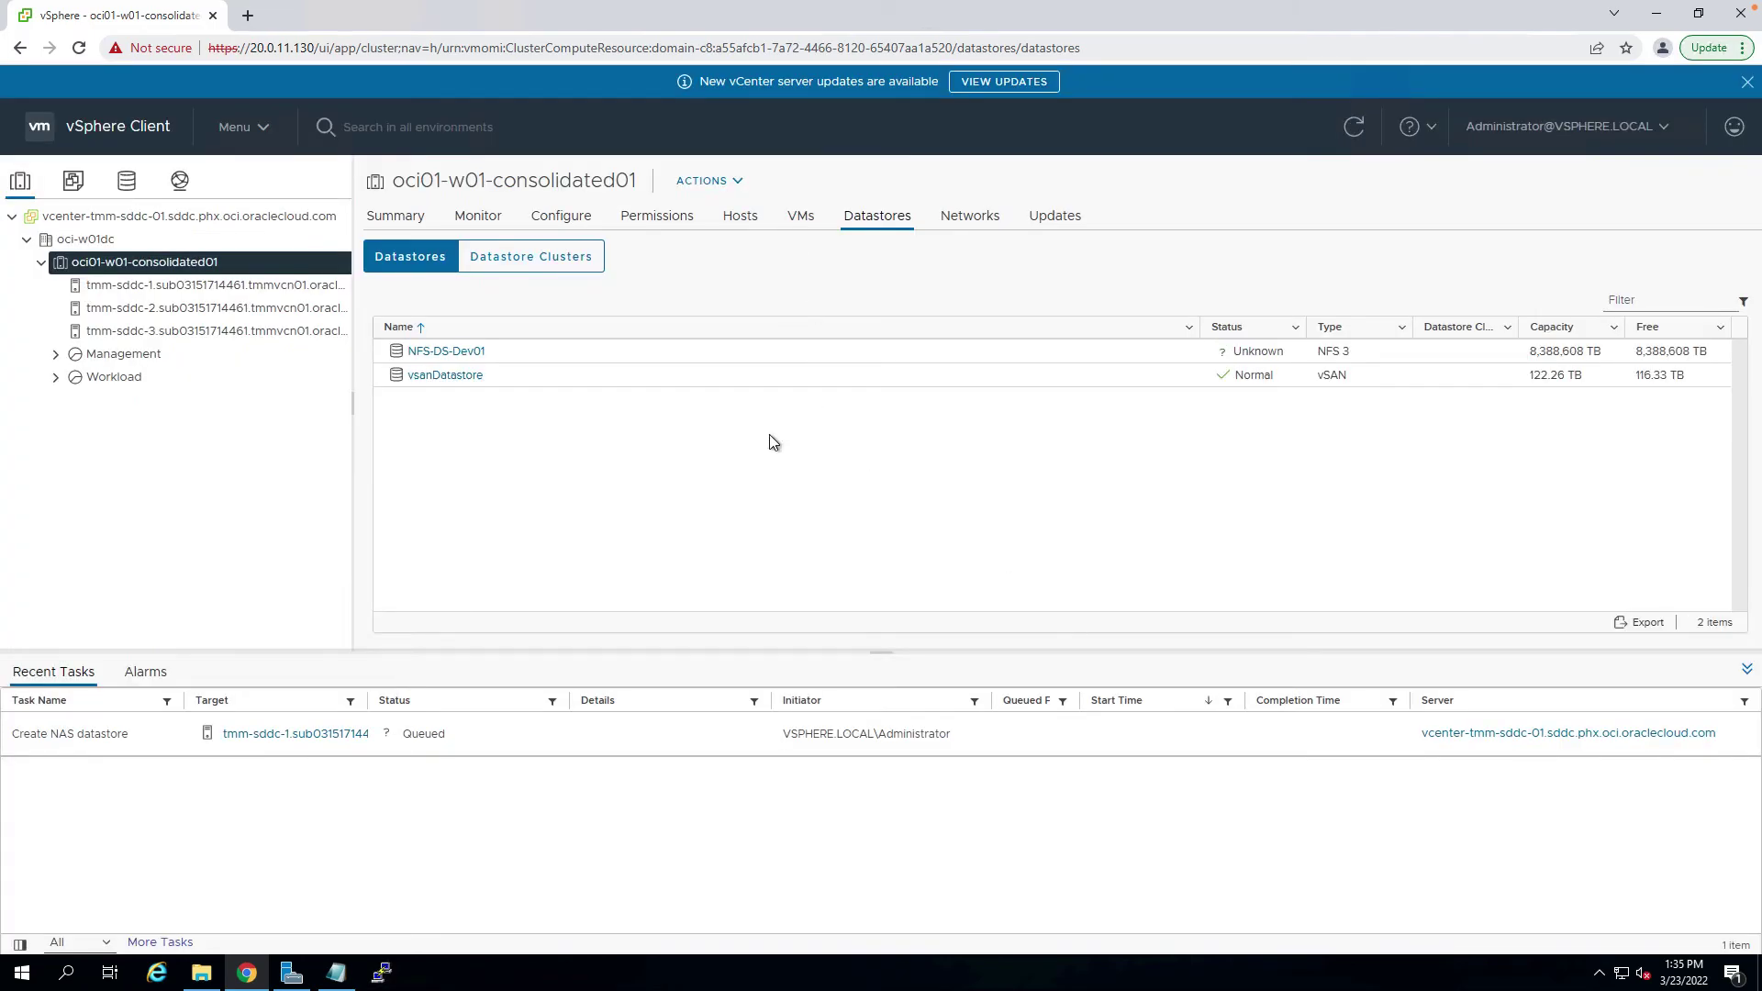
Open NFS-DS-Dev01 to confirm its three hosts are Connected
left_click(447, 352)
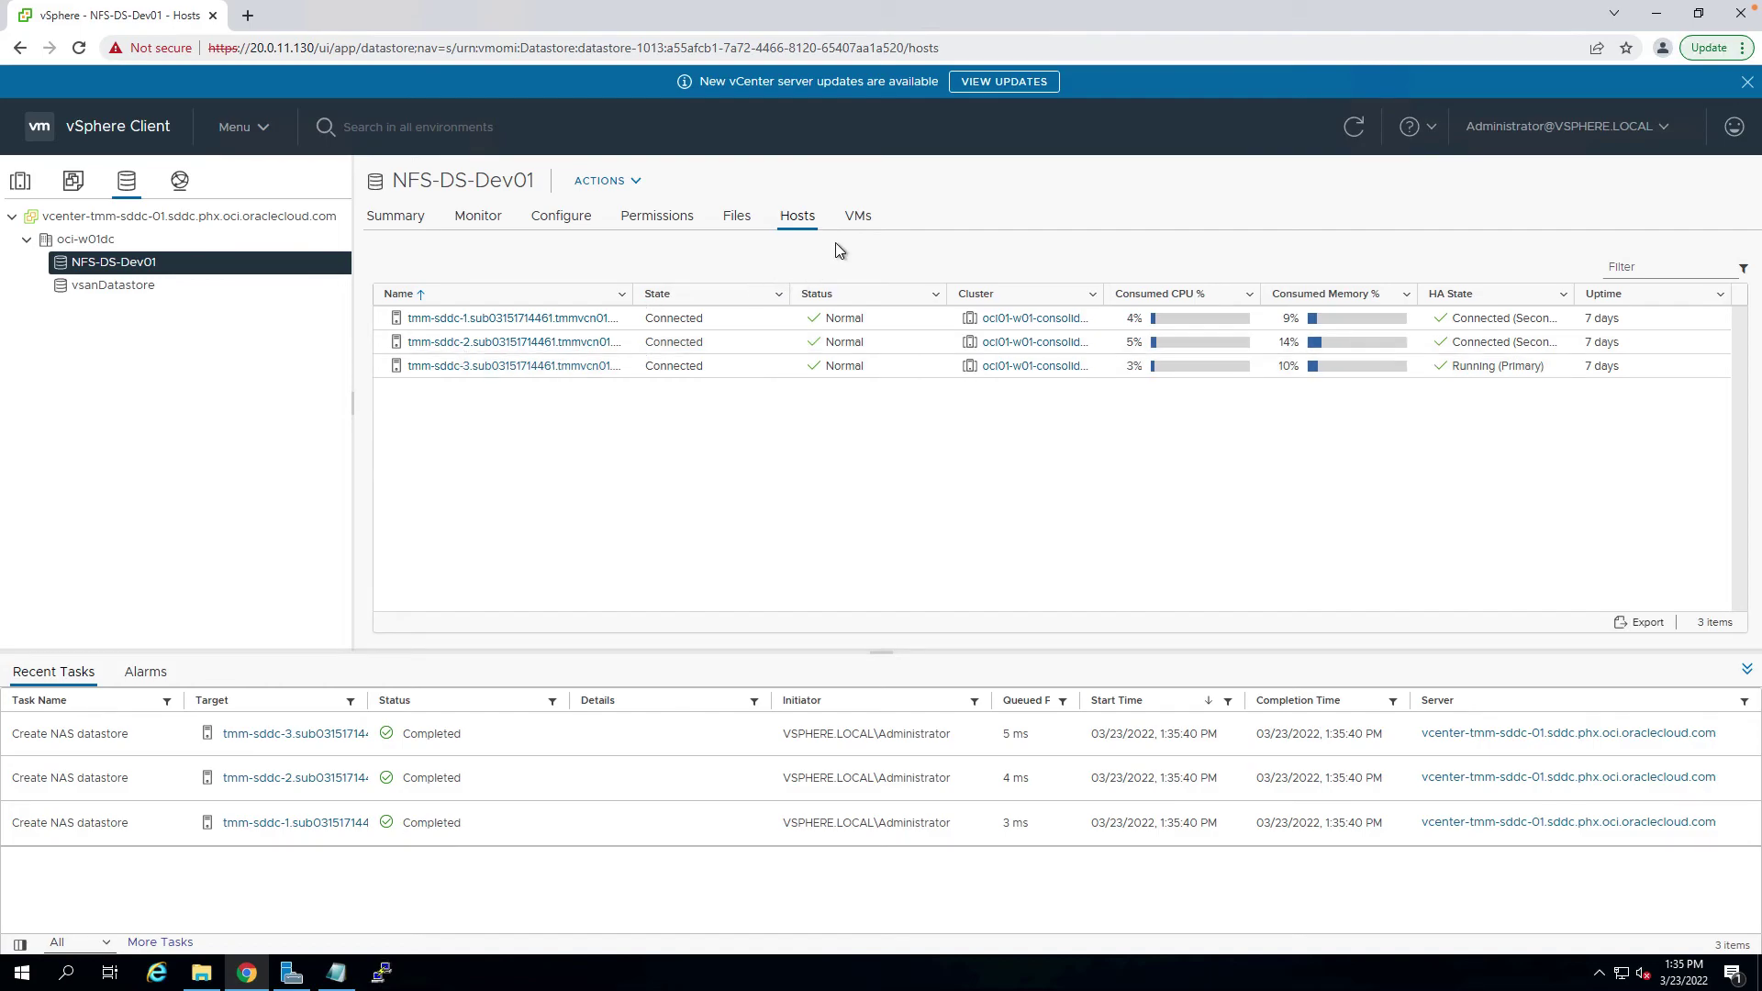